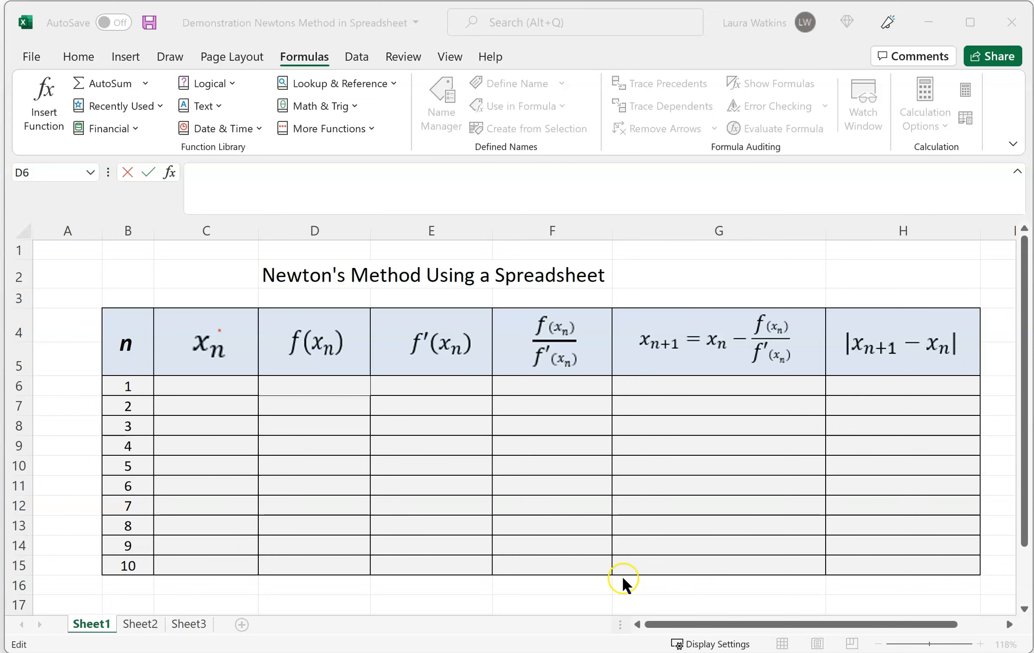
# Enter 1 as the initial guess in cell C6, the first row of the xₙ column.
pyautogui.click(202, 386)
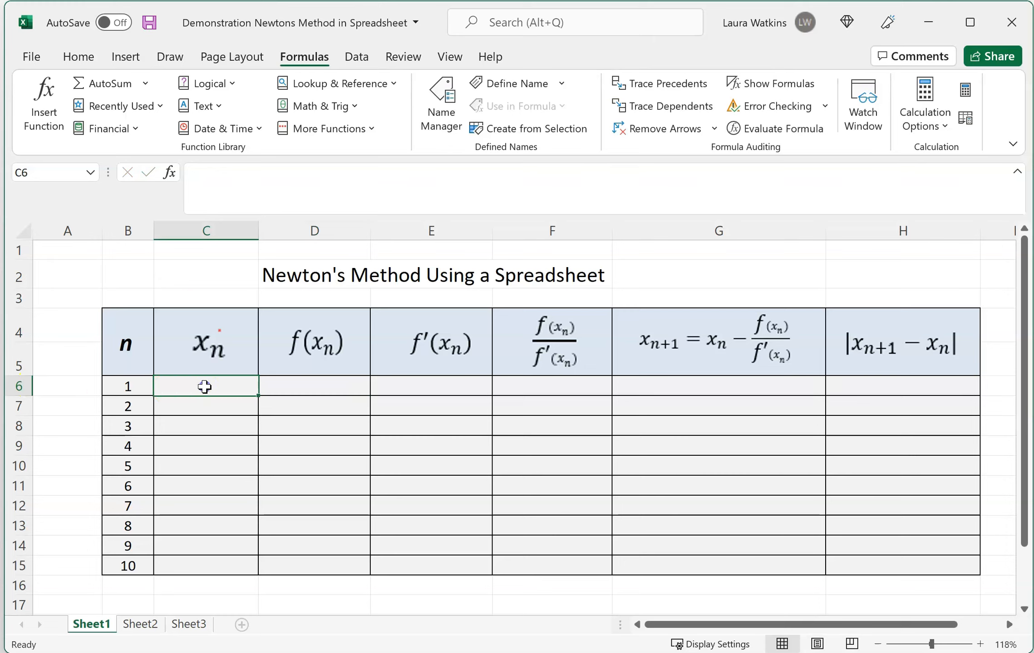
pyautogui.write('1')
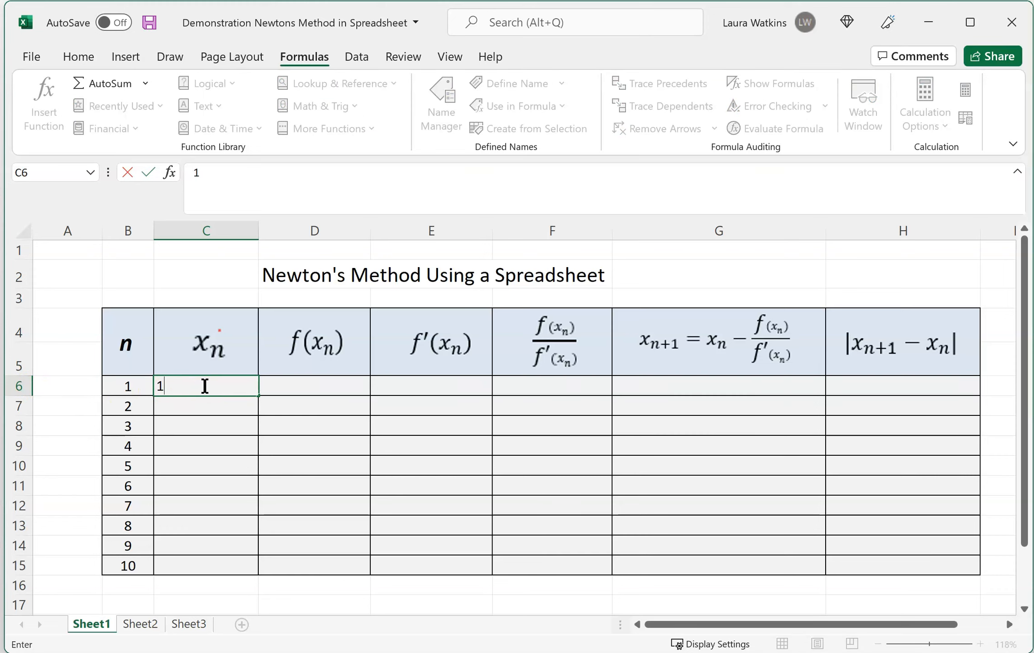
pyautogui.press('Return')
pyautogui.click(205, 386)
# Enter the hard-coded formula =2*1^2-3 in cell D6 of the f(xₙ) column.
pyautogui.click(314, 385)
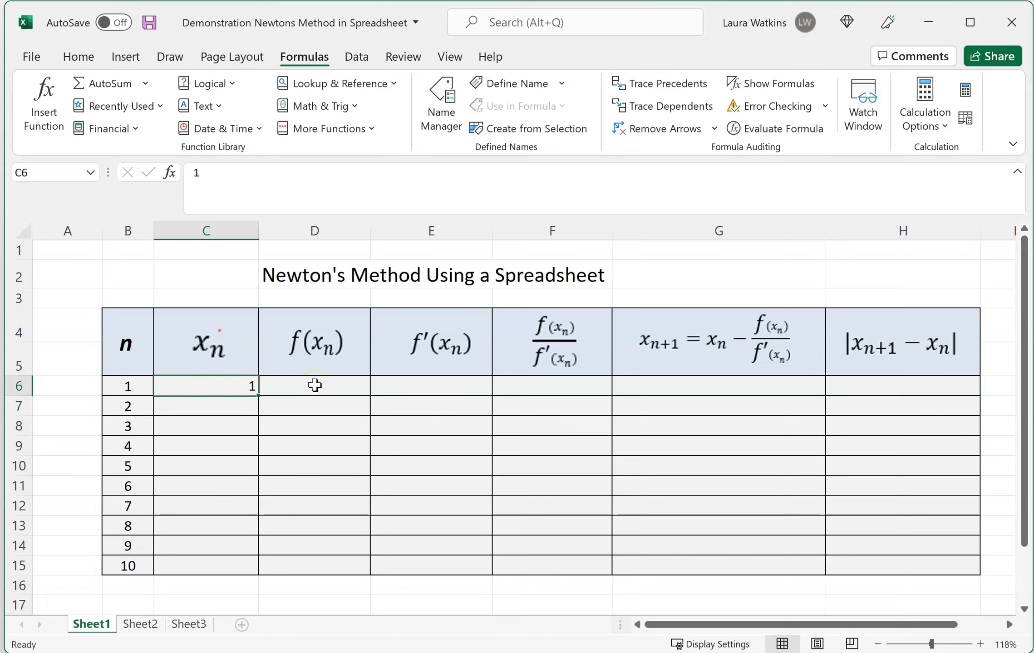
pyautogui.click(315, 385)
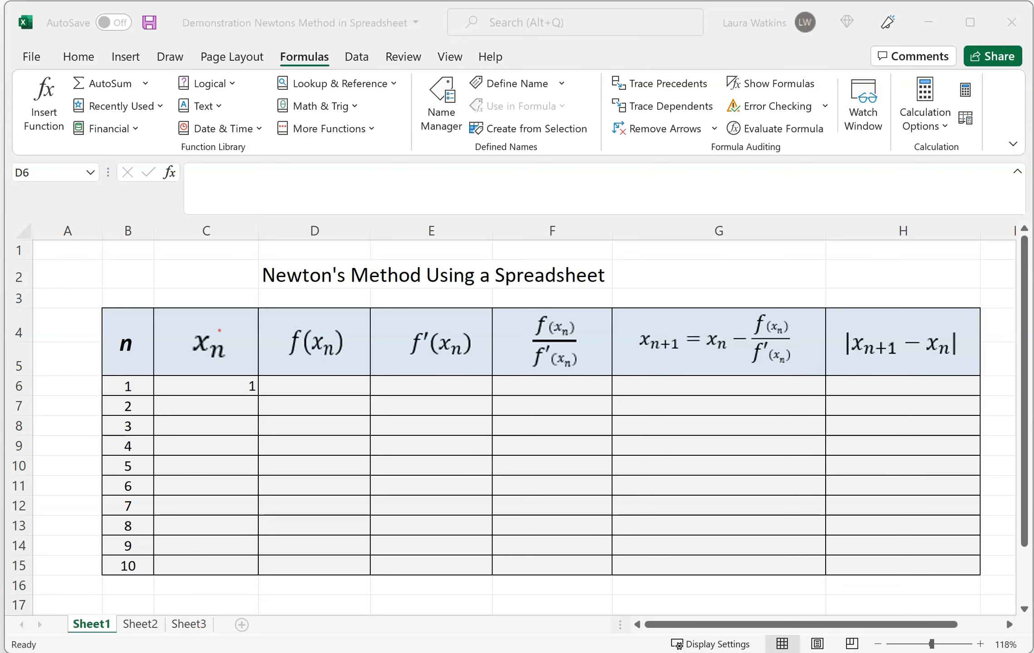
pyautogui.click(302, 177)
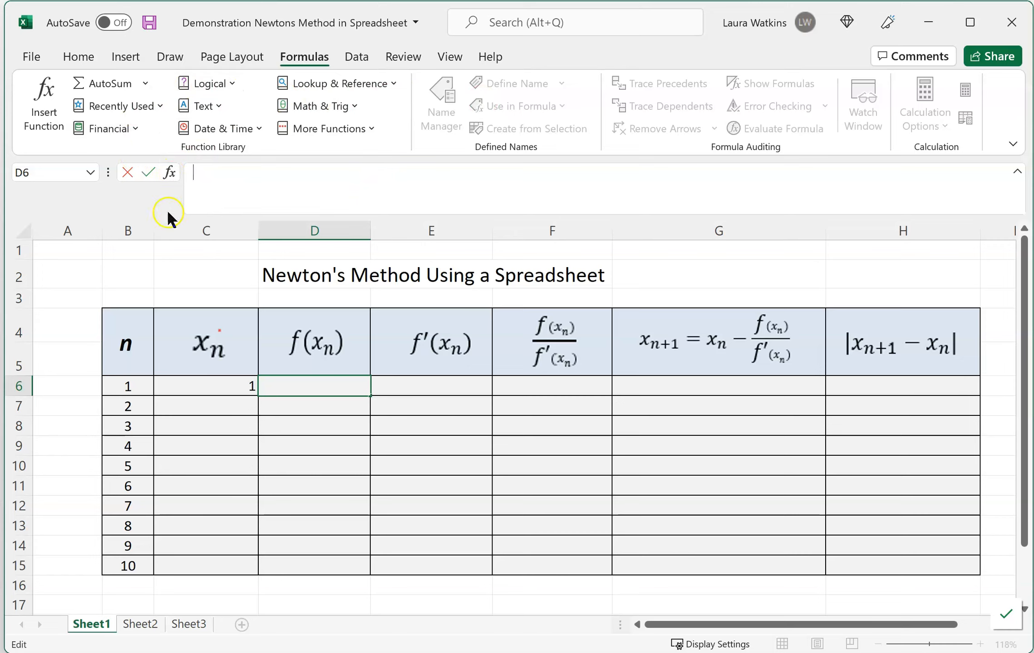
pyautogui.click(236, 180)
pyautogui.write('=')
pyautogui.write('2*')
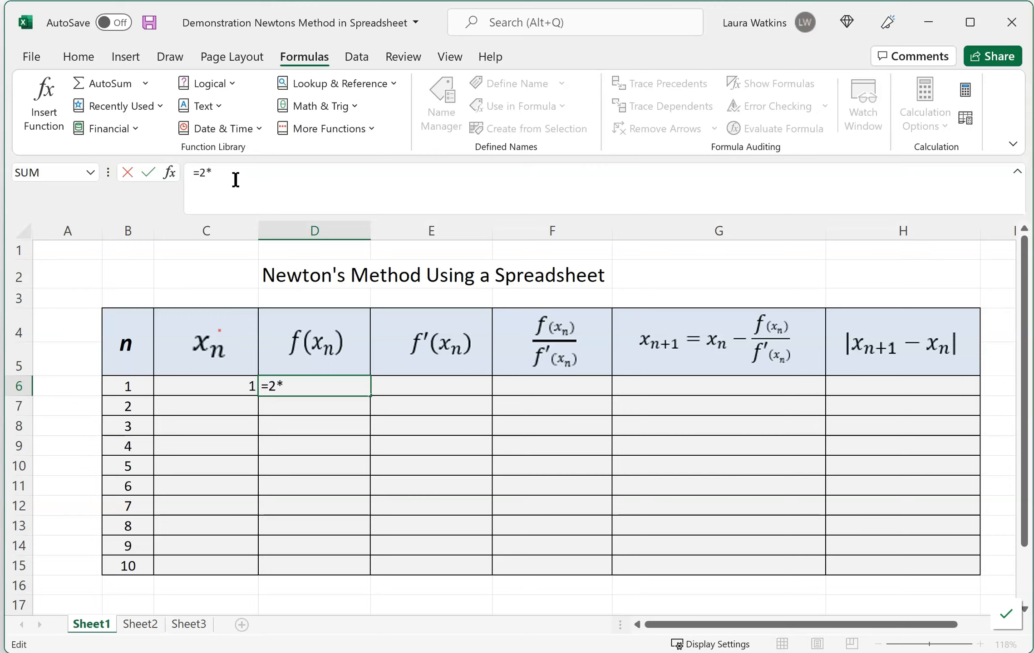
pyautogui.write('1^2-3')
pyautogui.press('Return')
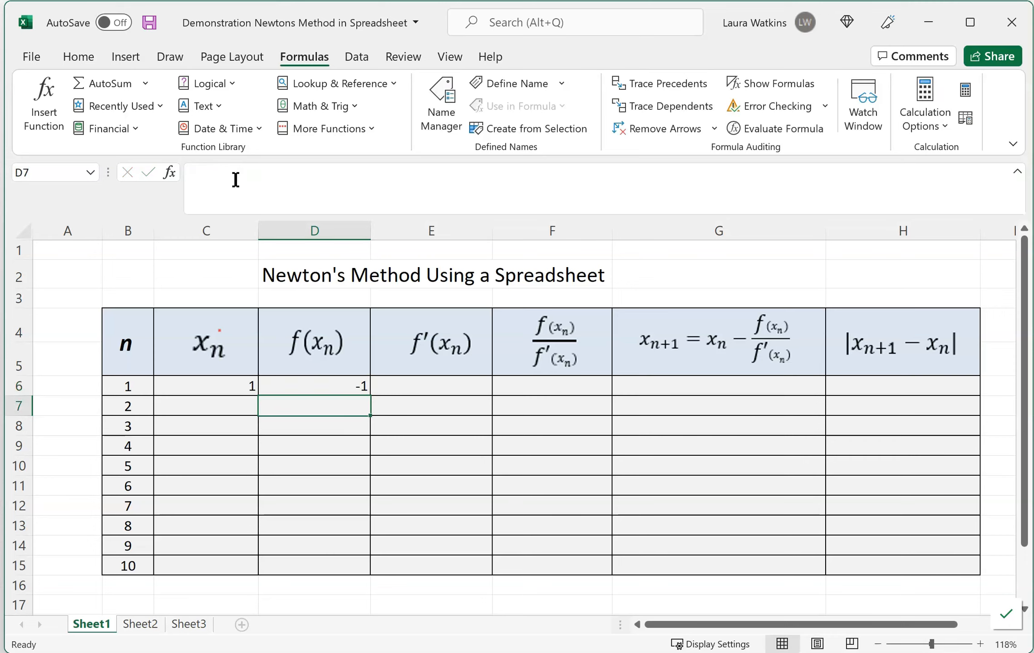
# Copy the formula from cell D6 into cells D7 and D8.
pyautogui.press('Up')
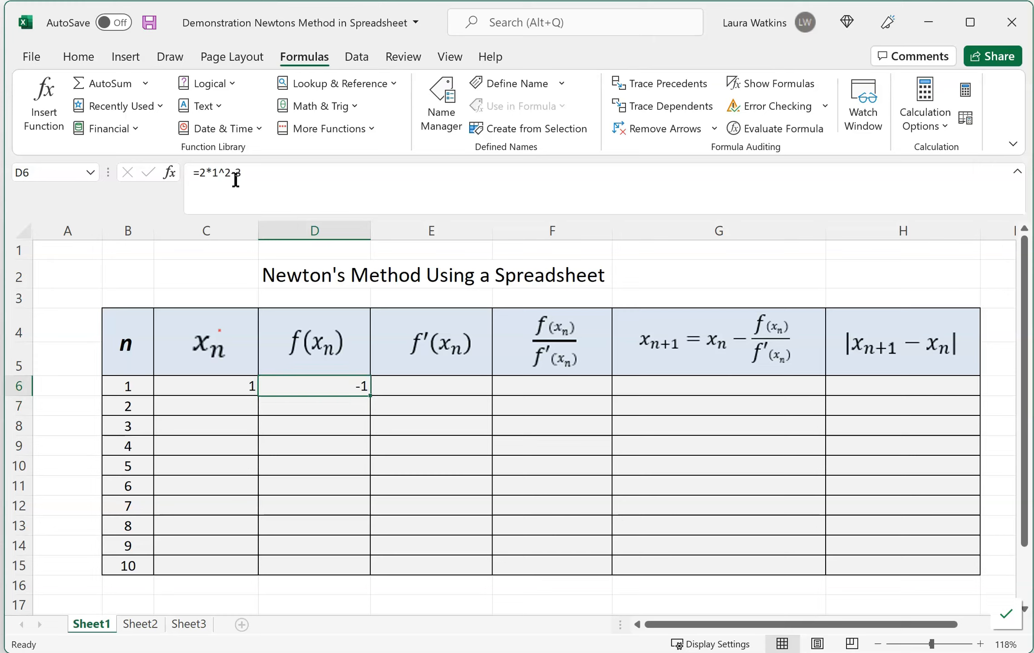
pyautogui.hotkey('ctrl', 'c')
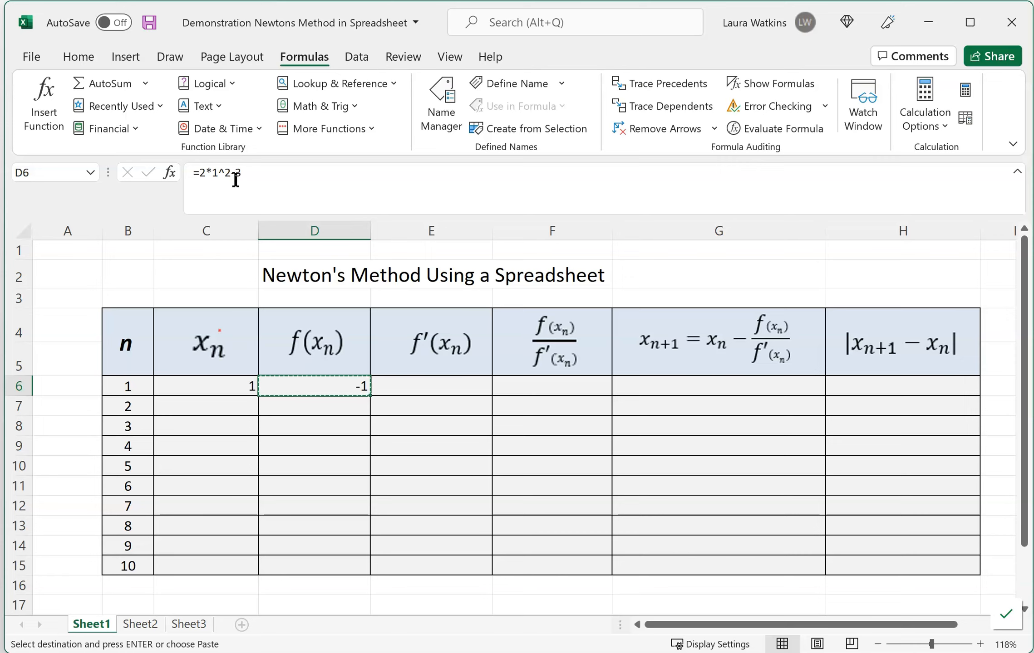
pyautogui.press('Down')
pyautogui.hotkey('ctrl', 'v')
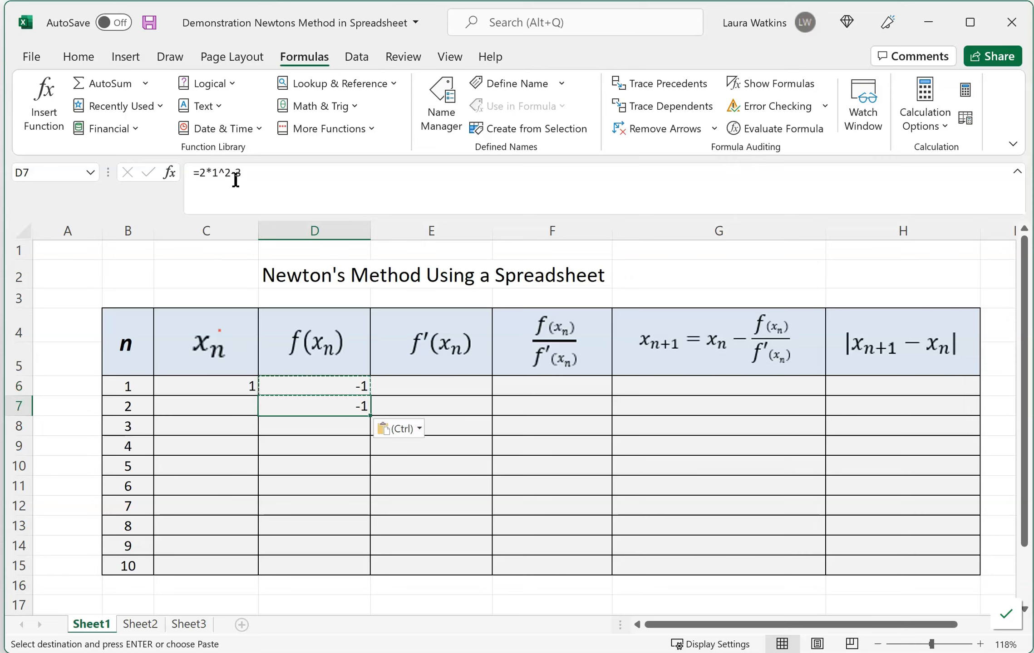
pyautogui.press('Down')
pyautogui.hotkey('ctrl', 'v')
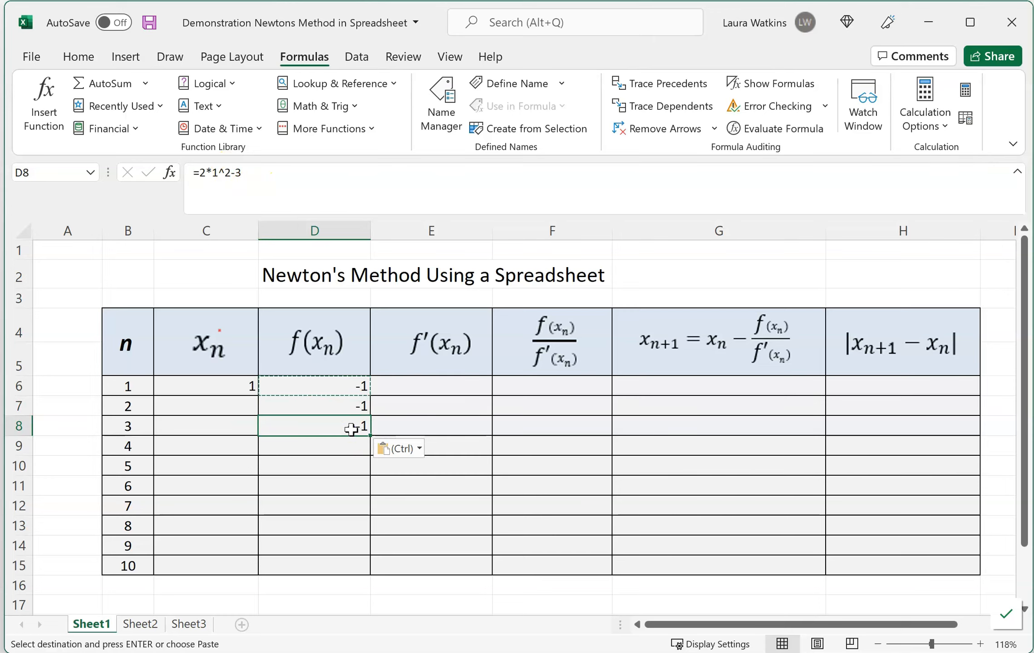
# Clear the contents of cells D8, D7 and D6.
pyautogui.press('Delete')
pyautogui.press('Up')
pyautogui.press('Delete')
pyautogui.press('Up')
pyautogui.press('Delete')
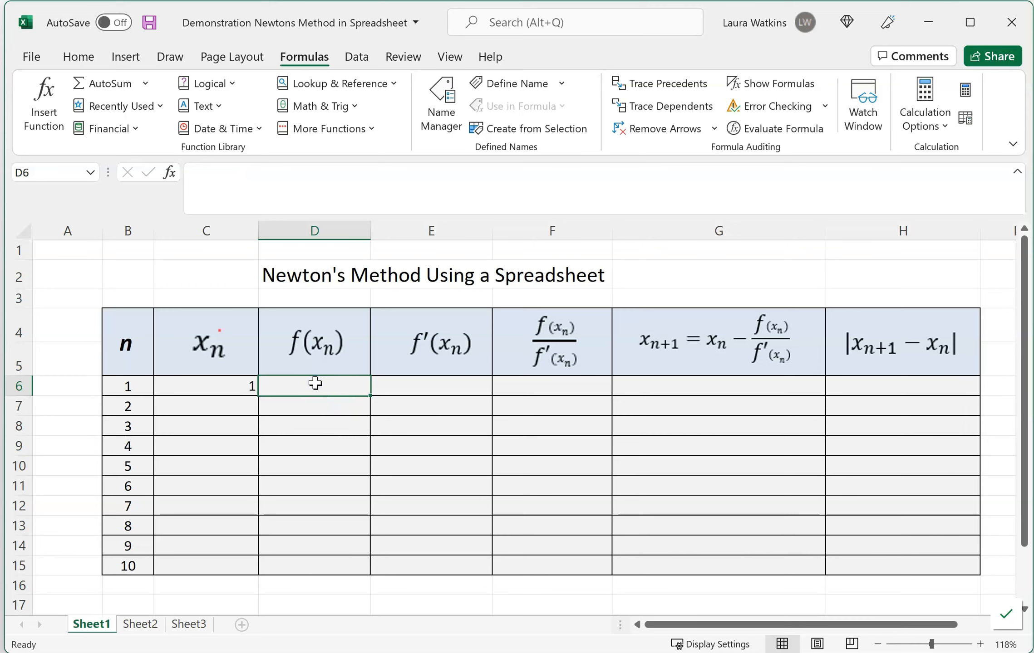
# Enter the formula =2*C6^2-3 in cell D6 so that f(xₙ) refers to the xₙ cell.
pyautogui.write('=')
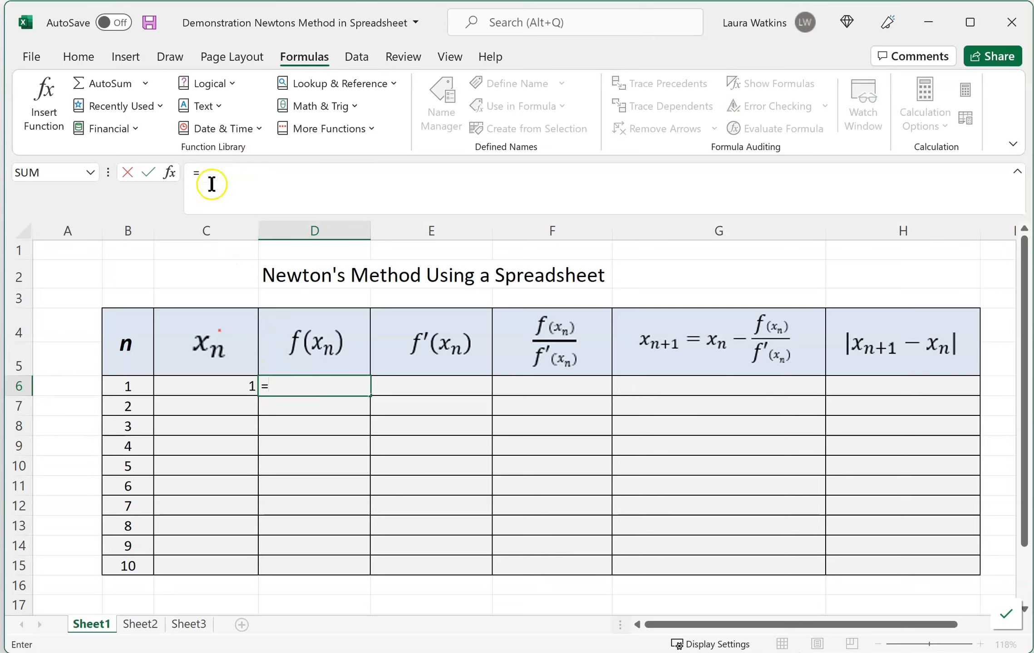
pyautogui.click(265, 178)
pyautogui.write('2*')
pyautogui.write('c6')
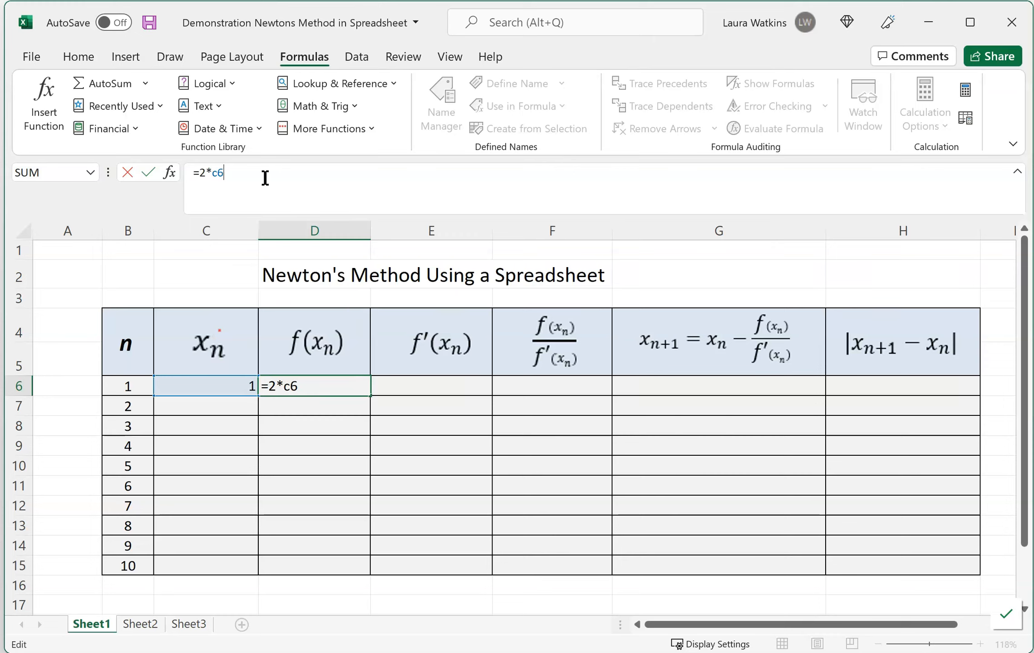
pyautogui.write('^2-3')
pyautogui.press('Return')
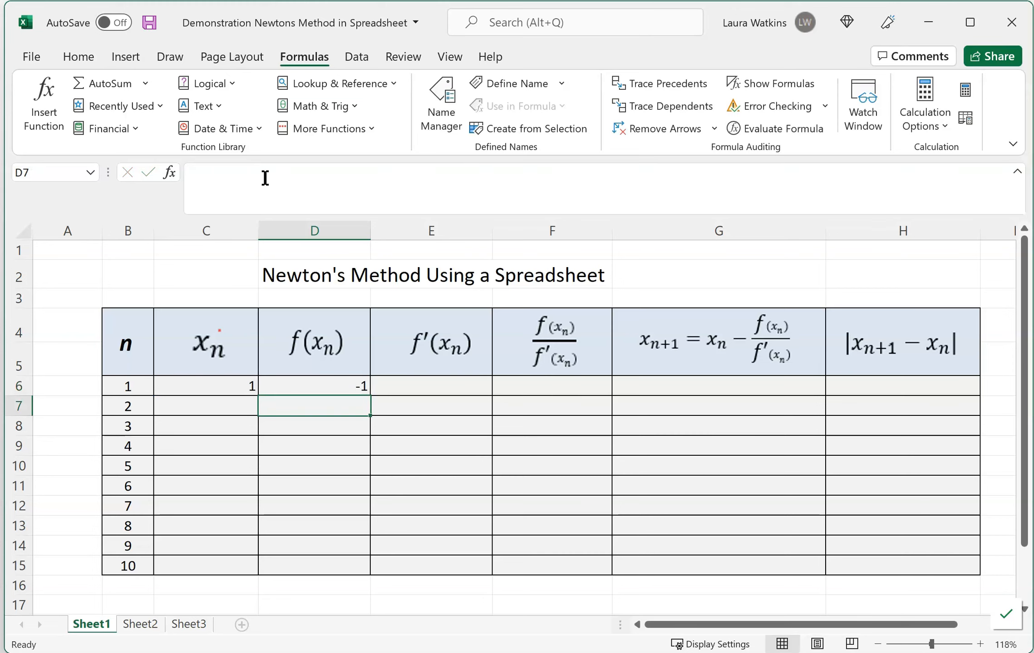
pyautogui.press('Up')
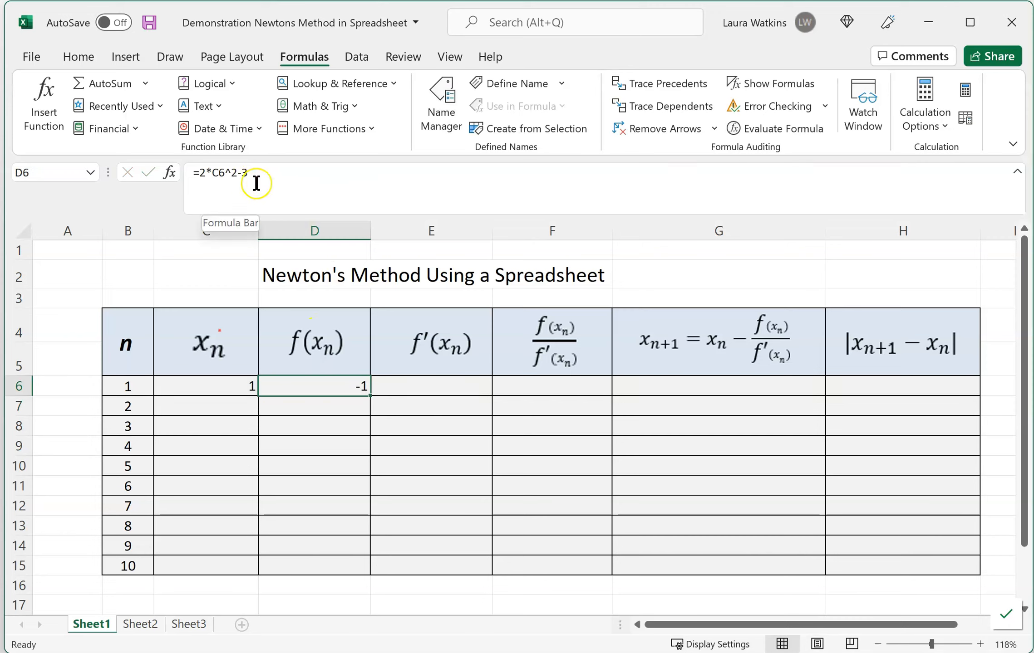
pyautogui.click(267, 173)
pyautogui.moveTo(267, 172); pyautogui.dragTo(189, 175)
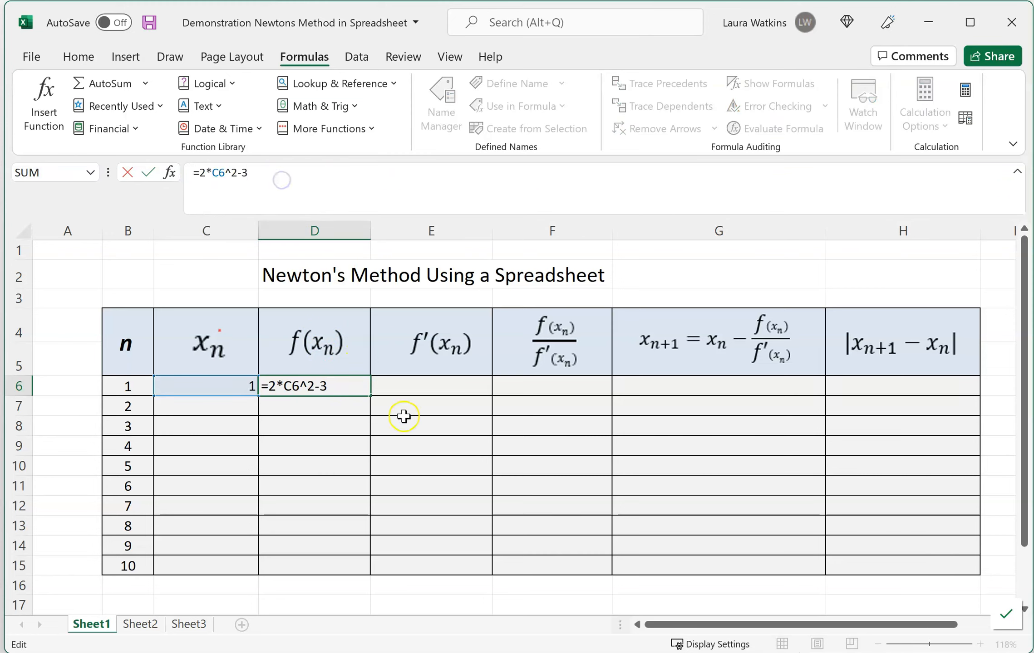
# Enter the derivative formula =4*C6 in cell E6 of the f'(xₙ) column.
pyautogui.click(439, 378)
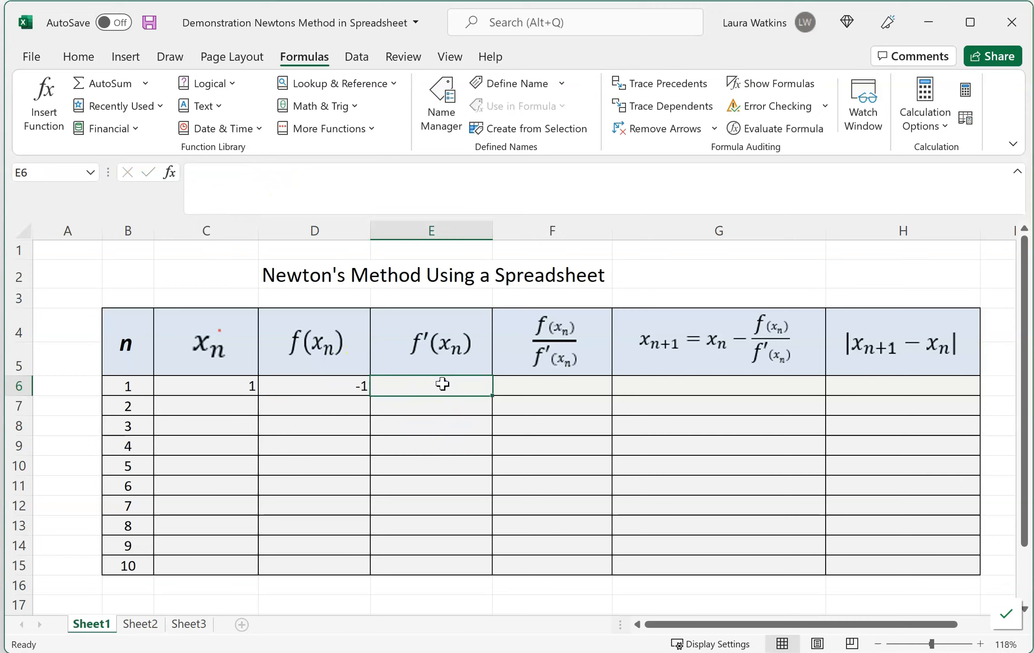
pyautogui.click(443, 386)
pyautogui.write('=')
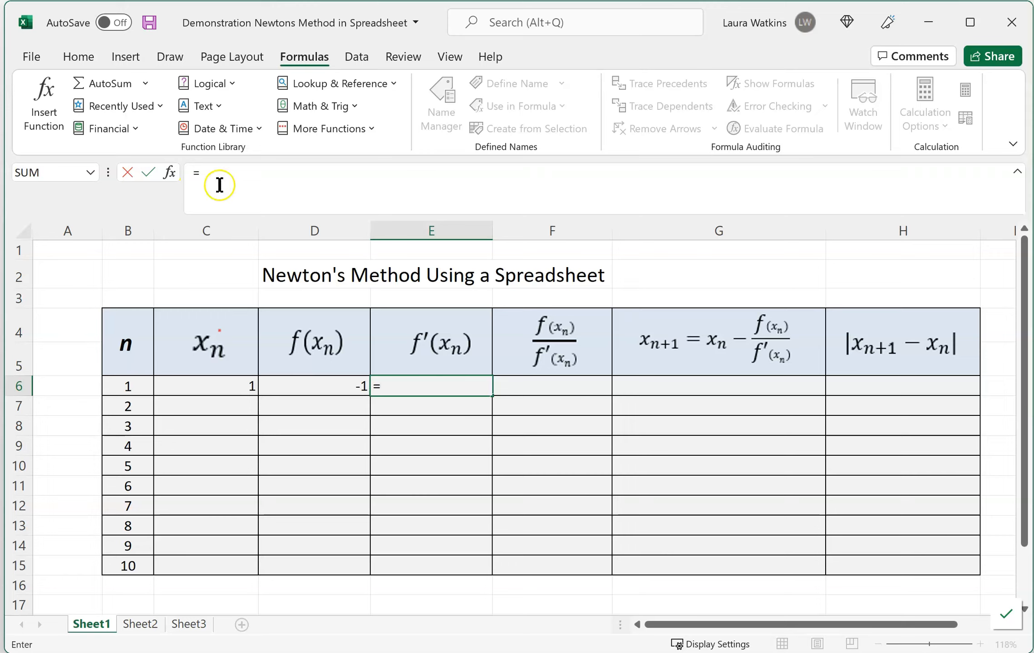
pyautogui.moveTo(256, 173); pyautogui.dragTo(174, 174)
pyautogui.click(370, 186)
pyautogui.write('4*')
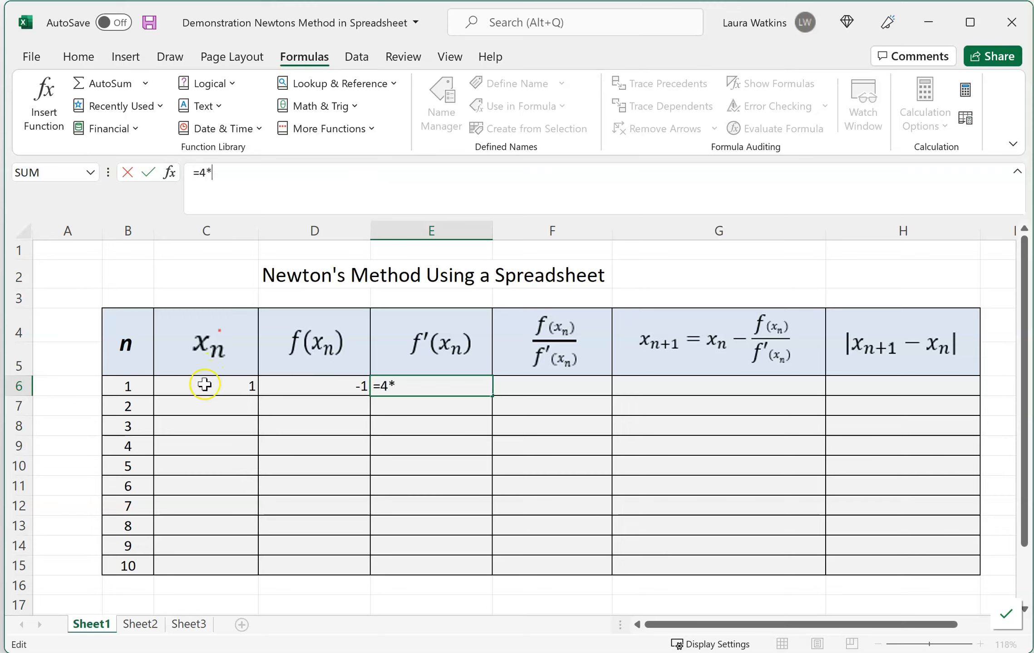
pyautogui.write('c6')
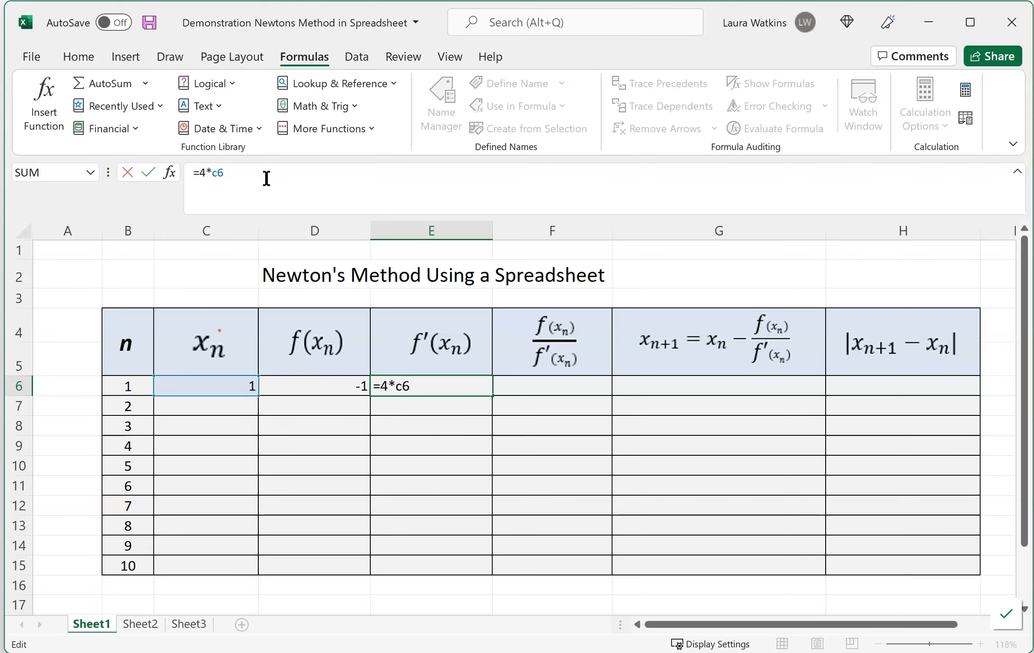
pyautogui.press('Return')
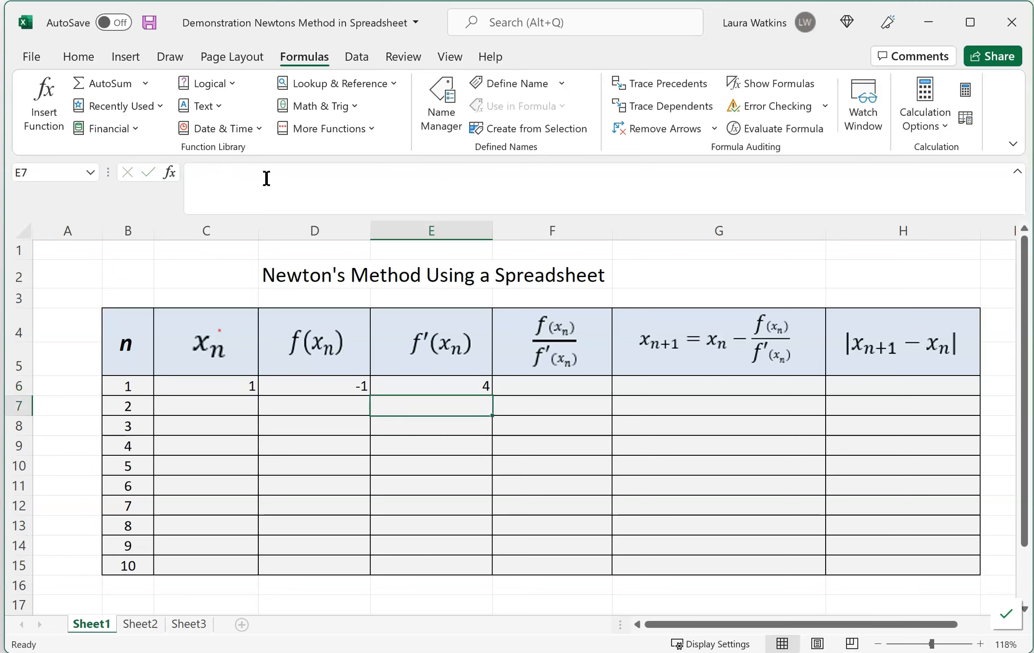
# Enter the formula =D6/E6 in cell F6 to divide f(xₙ) by f'(xₙ).
pyautogui.press('Up')
pyautogui.press('Right')
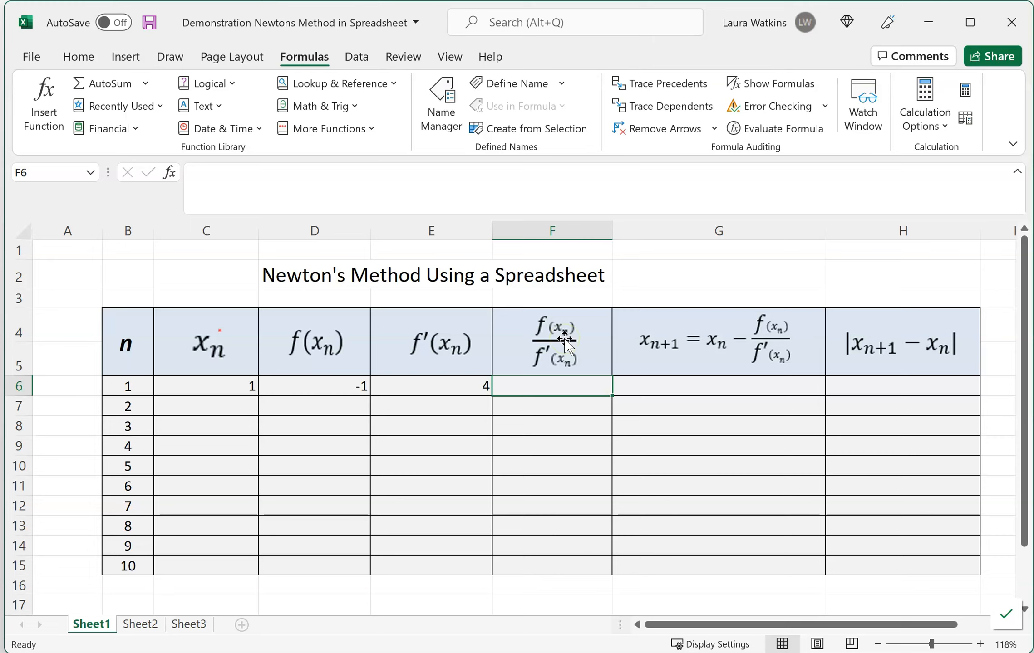
pyautogui.write('=')
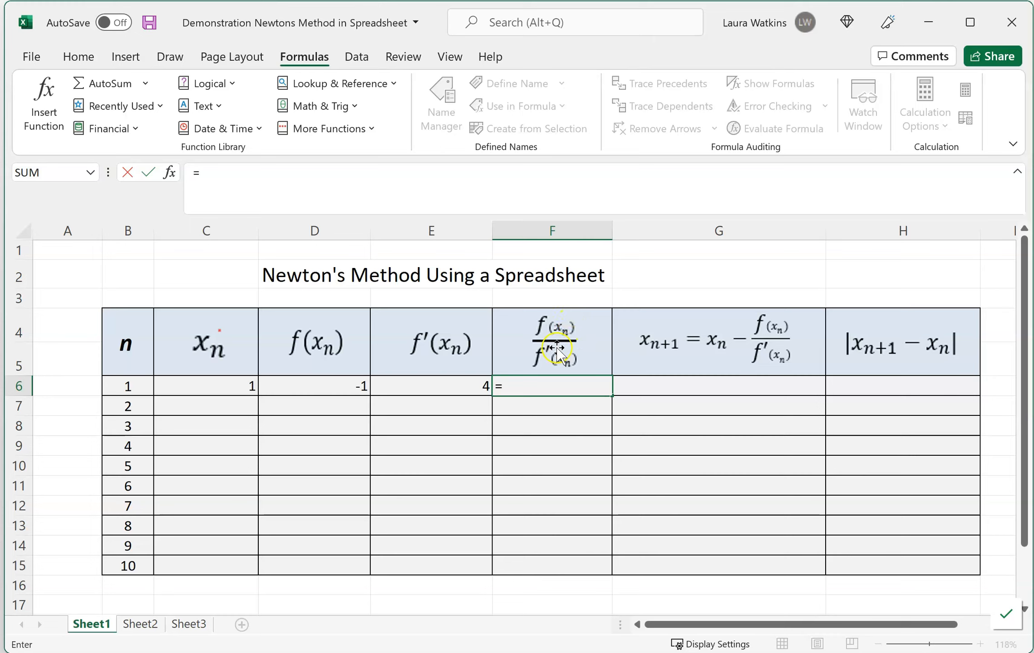
pyautogui.click(294, 387)
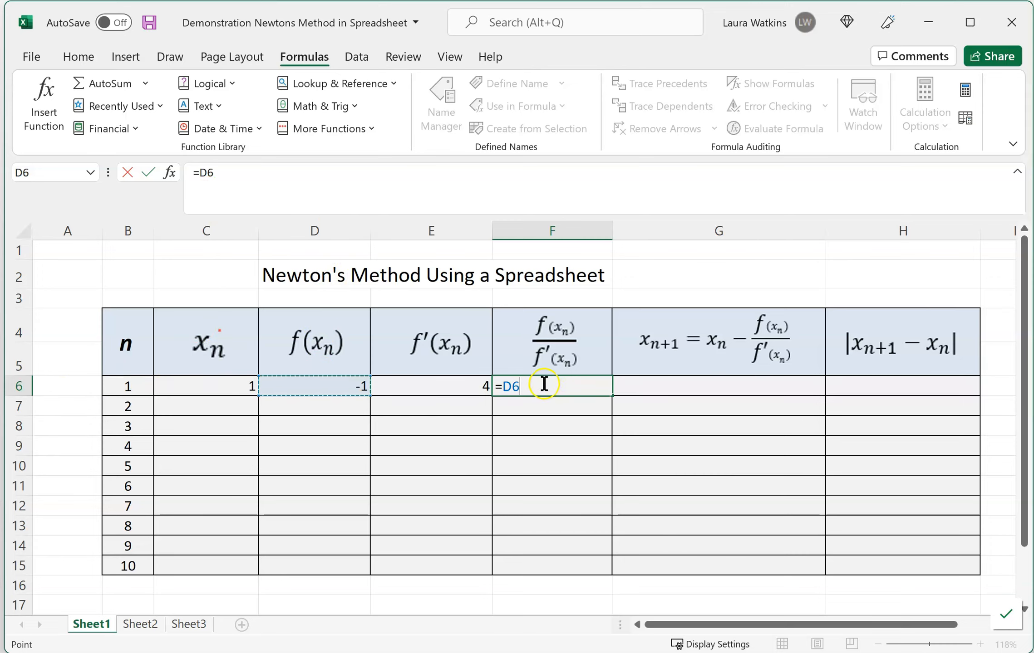
pyautogui.write('/')
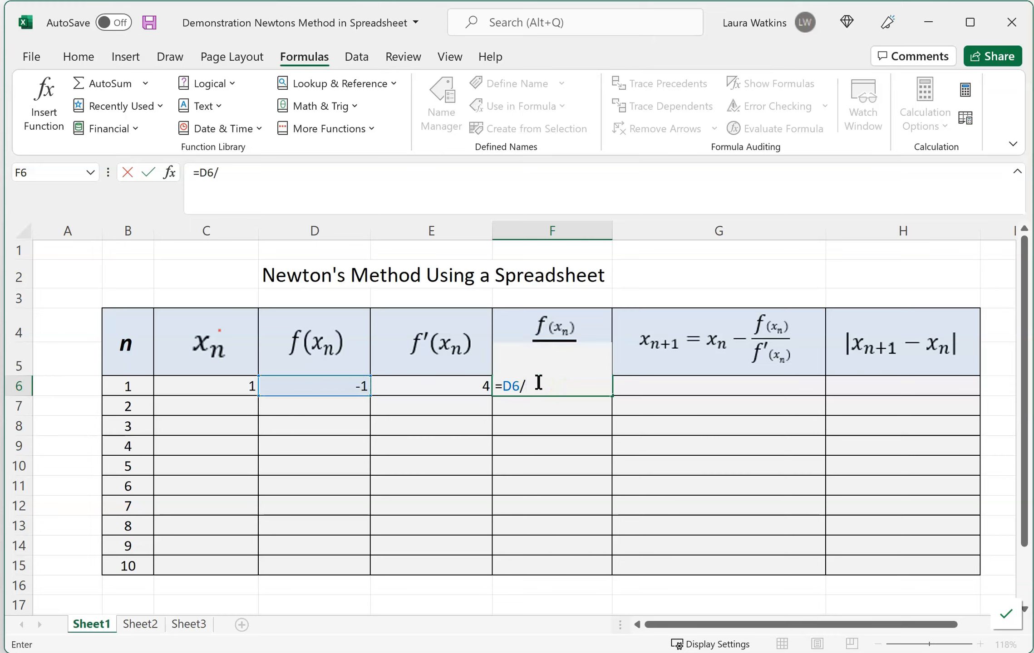
pyautogui.click(446, 389)
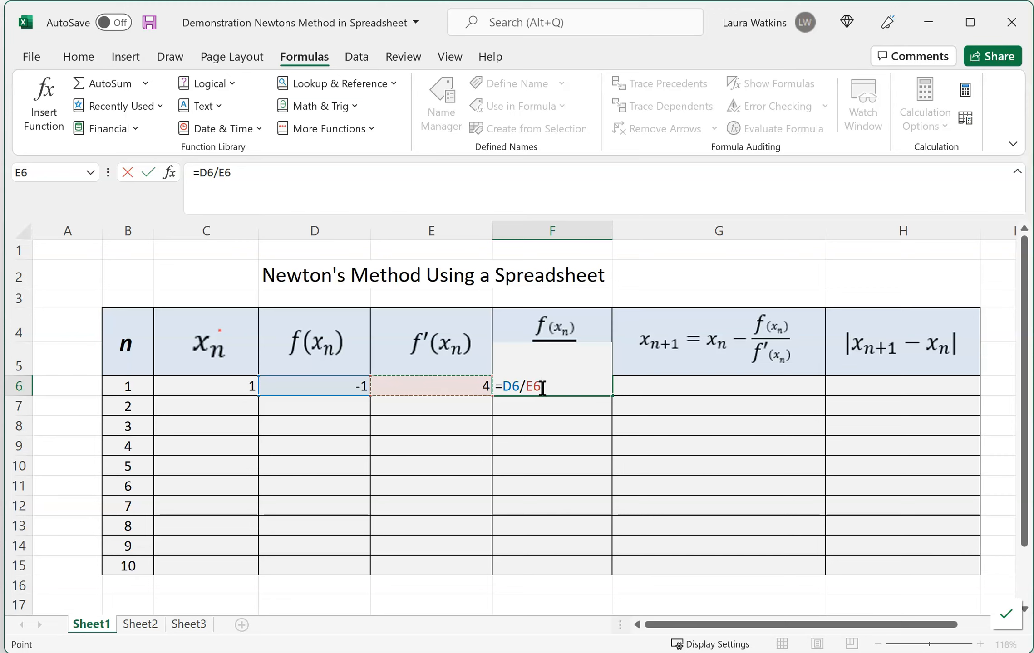
pyautogui.press('Return')
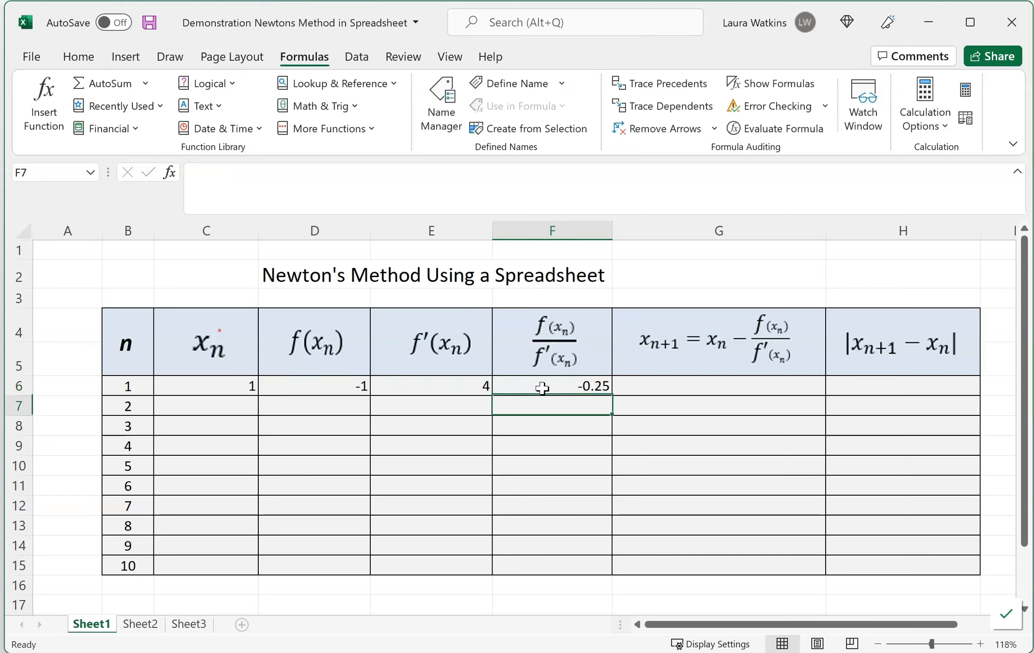
pyautogui.click(542, 388)
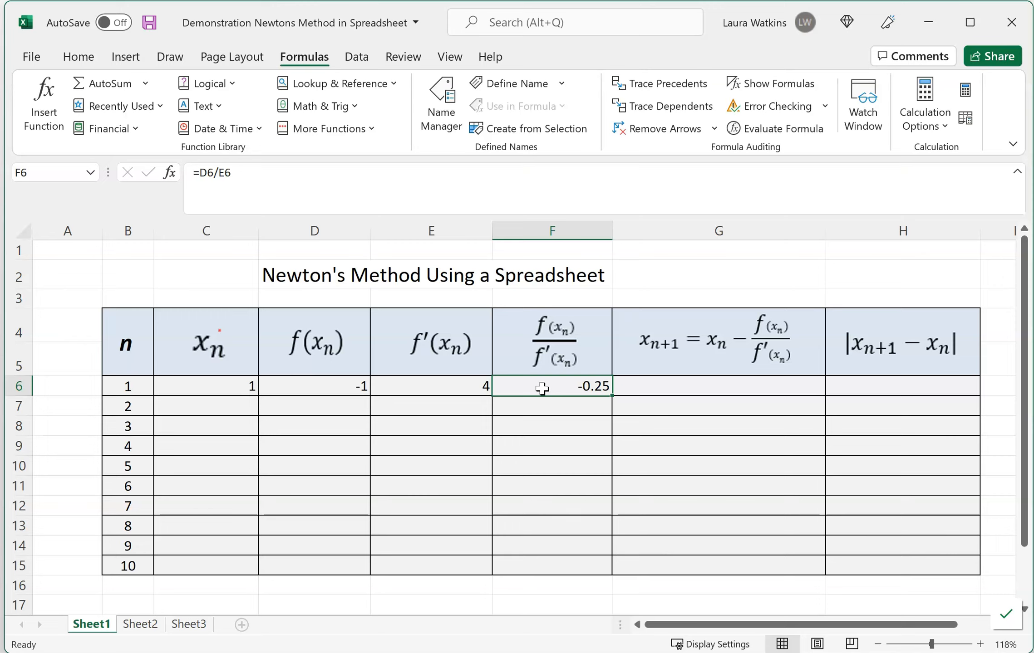
# Enter the formula =C6-F6 in cell G6 to compute the next approximation xₙ₊₁.
pyautogui.press('Right')
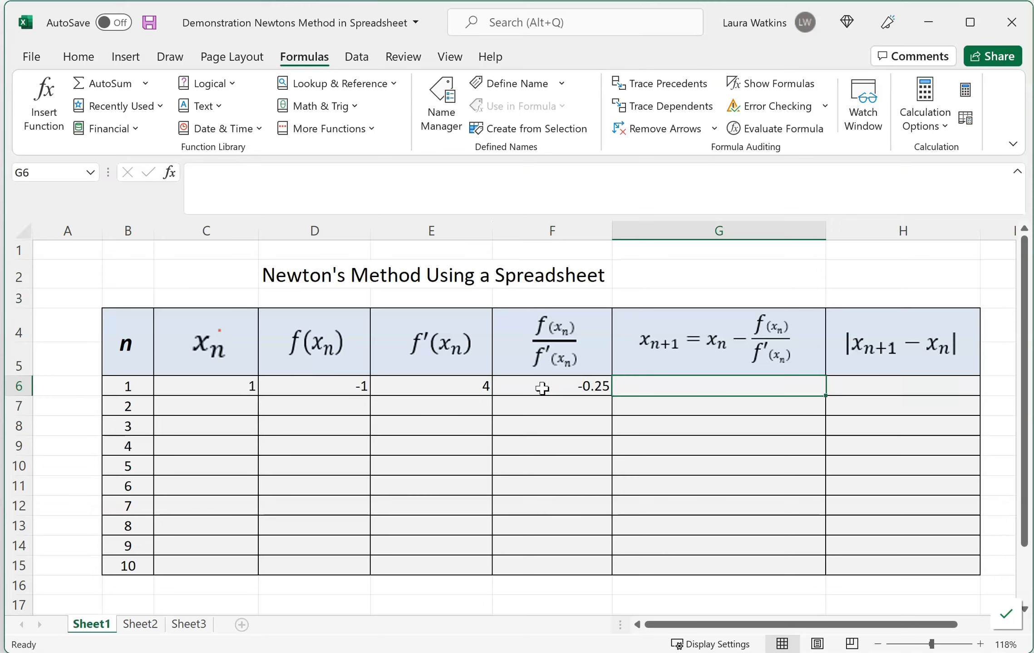
pyautogui.write('=')
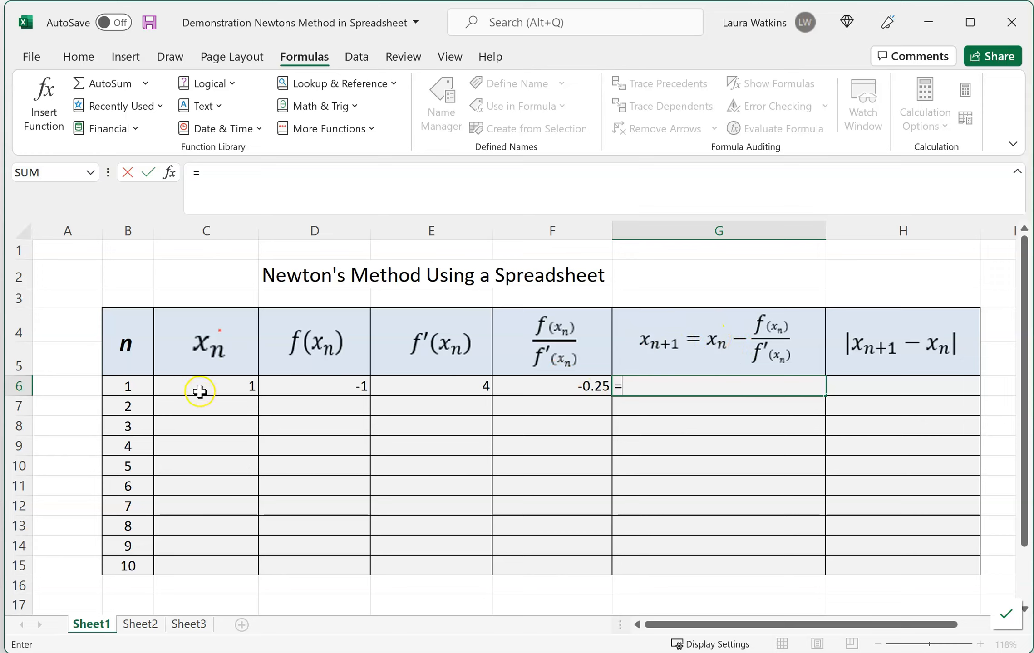
pyautogui.click(250, 183)
pyautogui.write('c6')
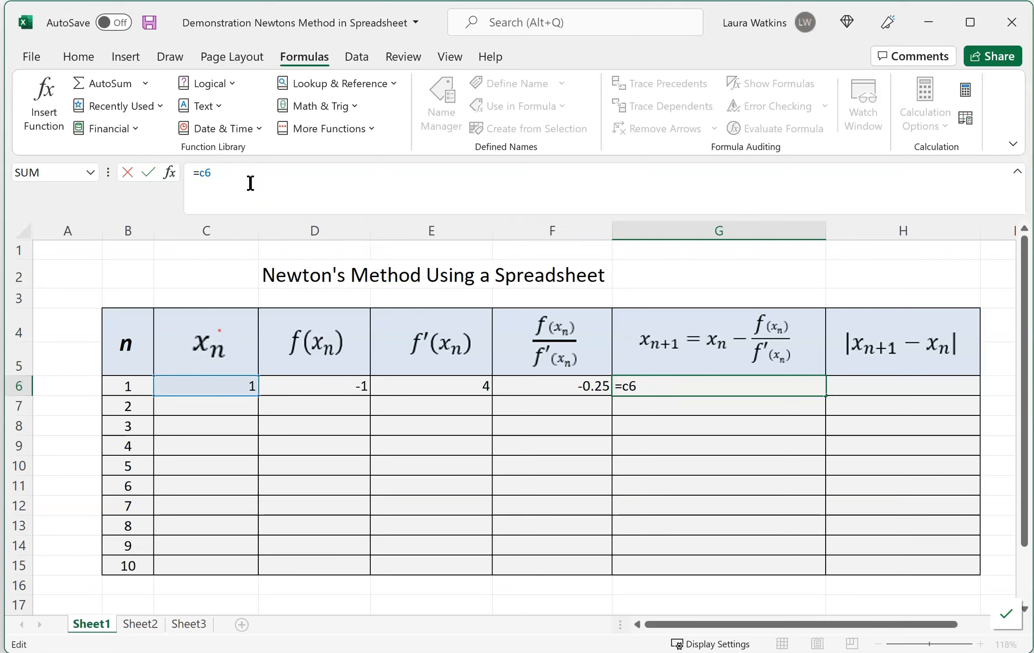
pyautogui.write('-')
pyautogui.click(585, 389)
pyautogui.click(550, 384)
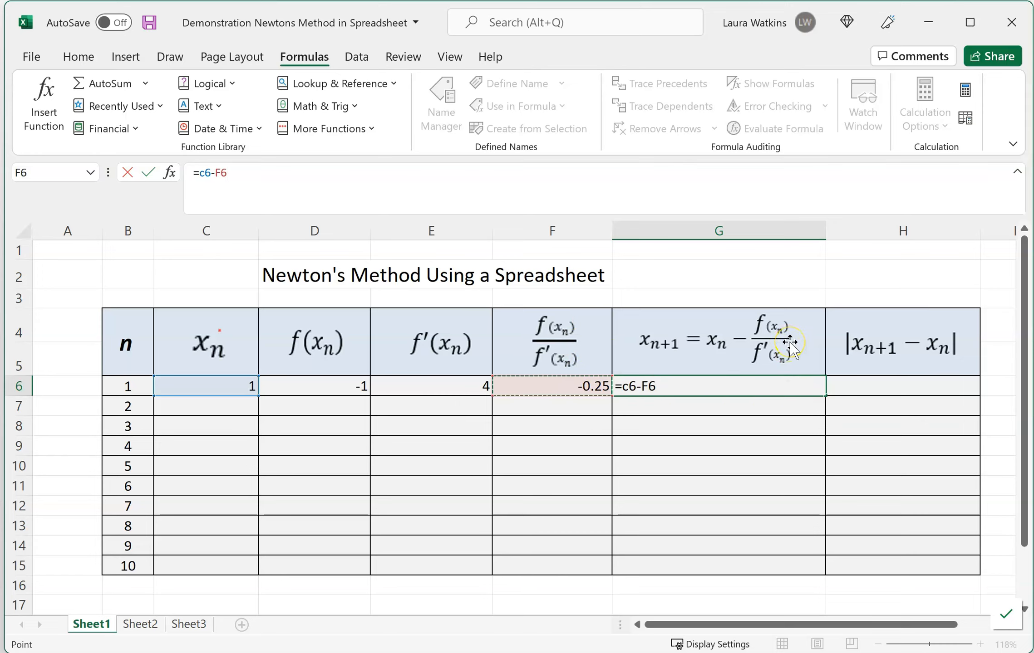
pyautogui.press('Return')
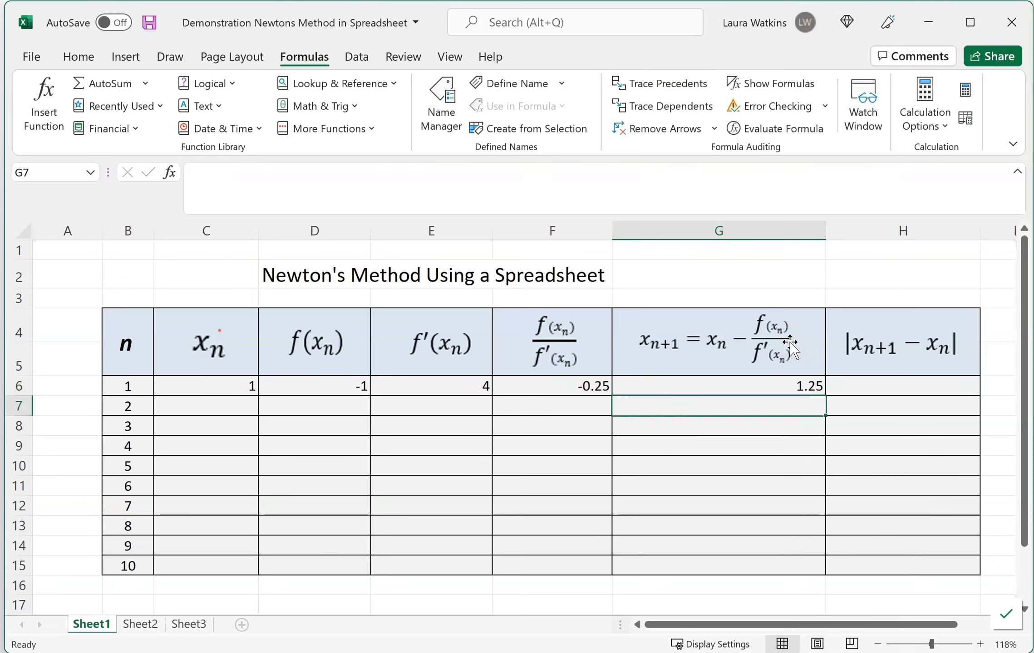
pyautogui.click(810, 384)
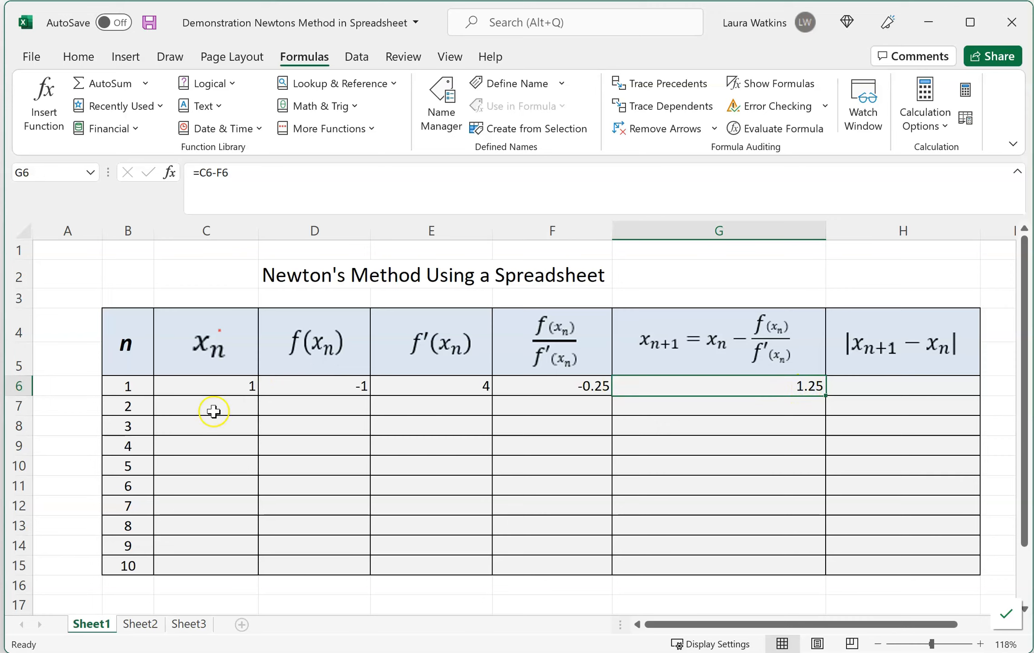
# Enter the formula =G6 in cell C7 so the second xₙ takes the first row's xₙ₊₁ value.
pyautogui.moveTo(214, 412); pyautogui.dragTo(926, 411)
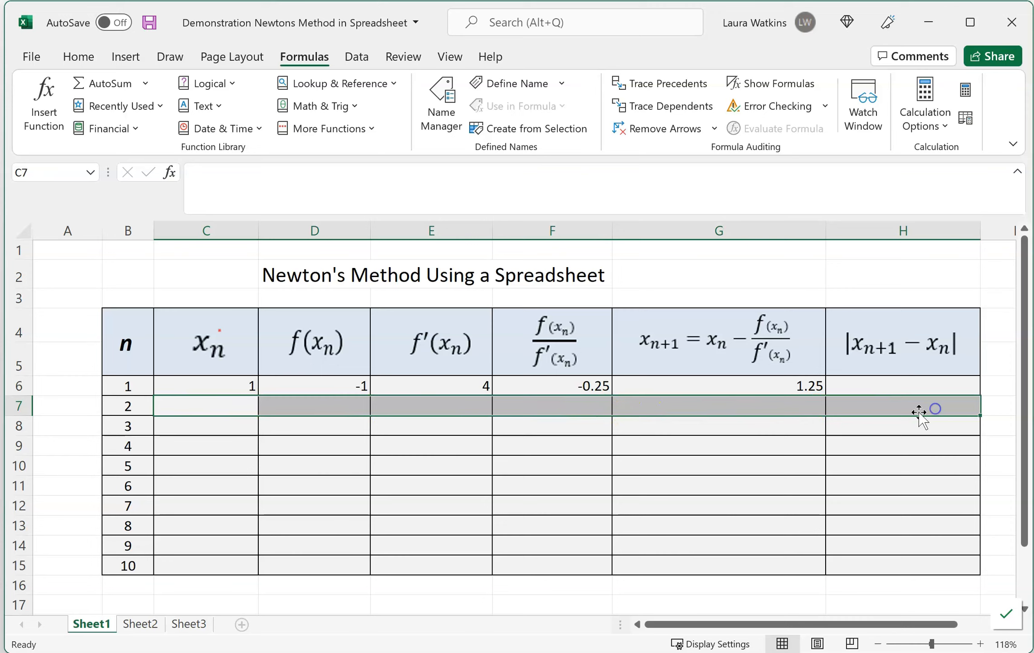
pyautogui.click(755, 388)
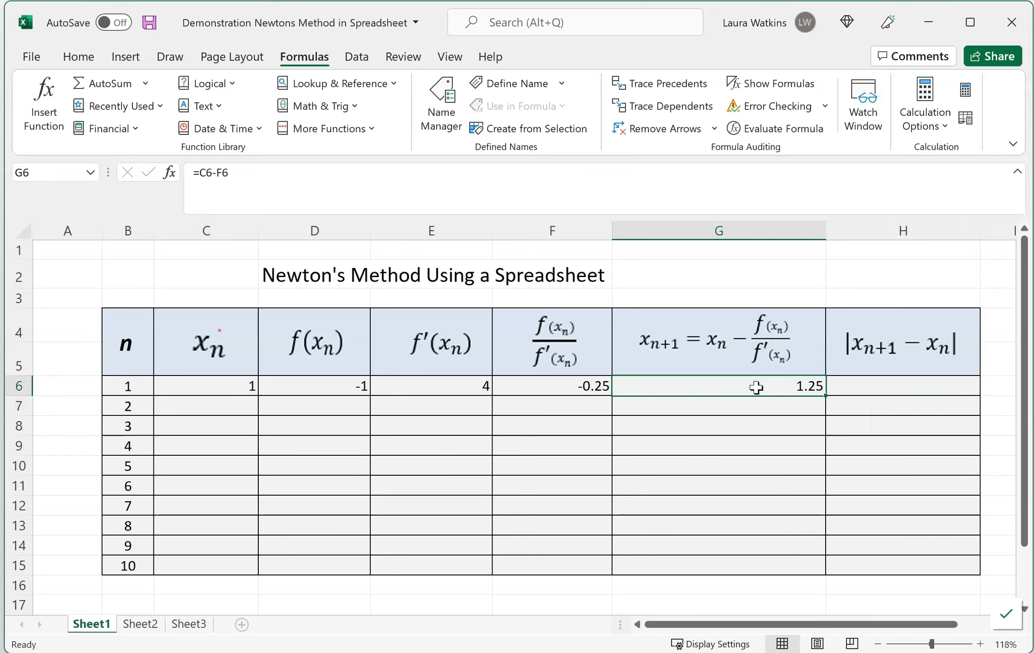
pyautogui.click(216, 412)
pyautogui.write('=')
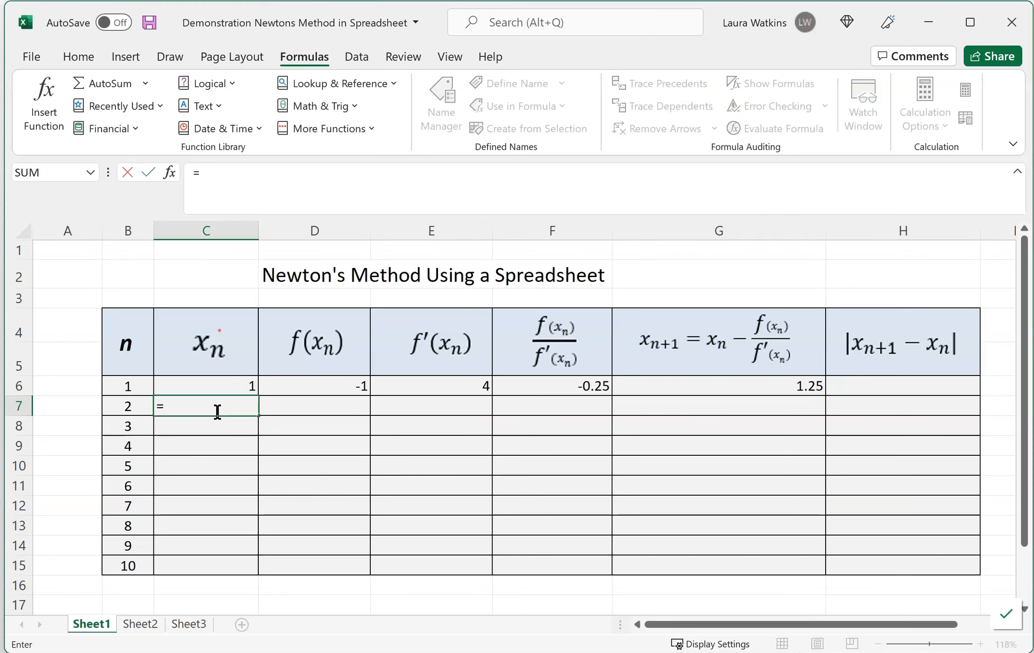
pyautogui.write('g6')
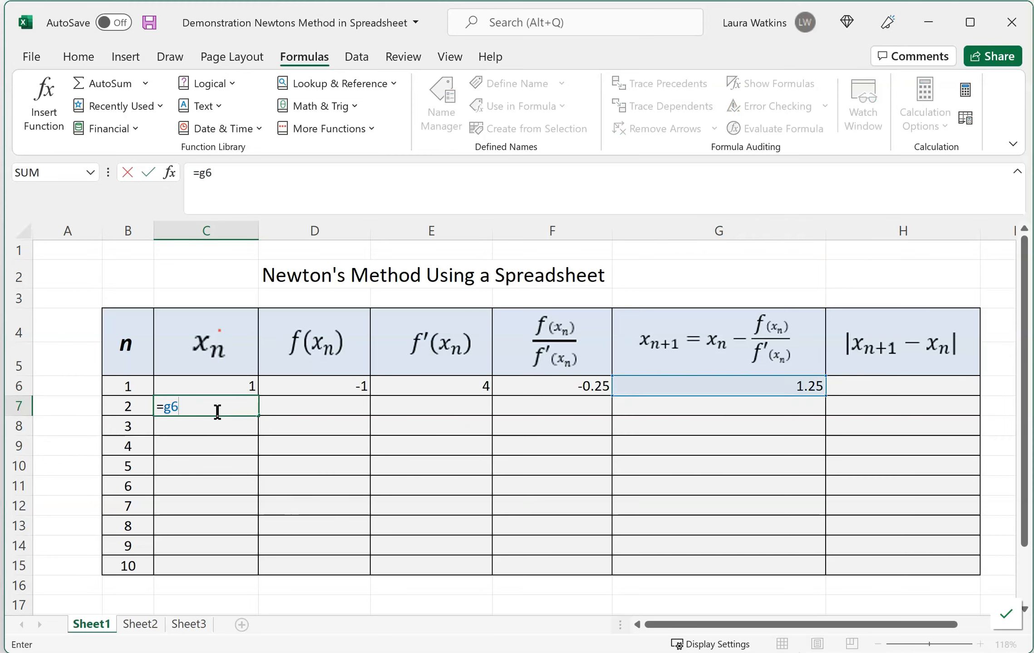
pyautogui.press('Return')
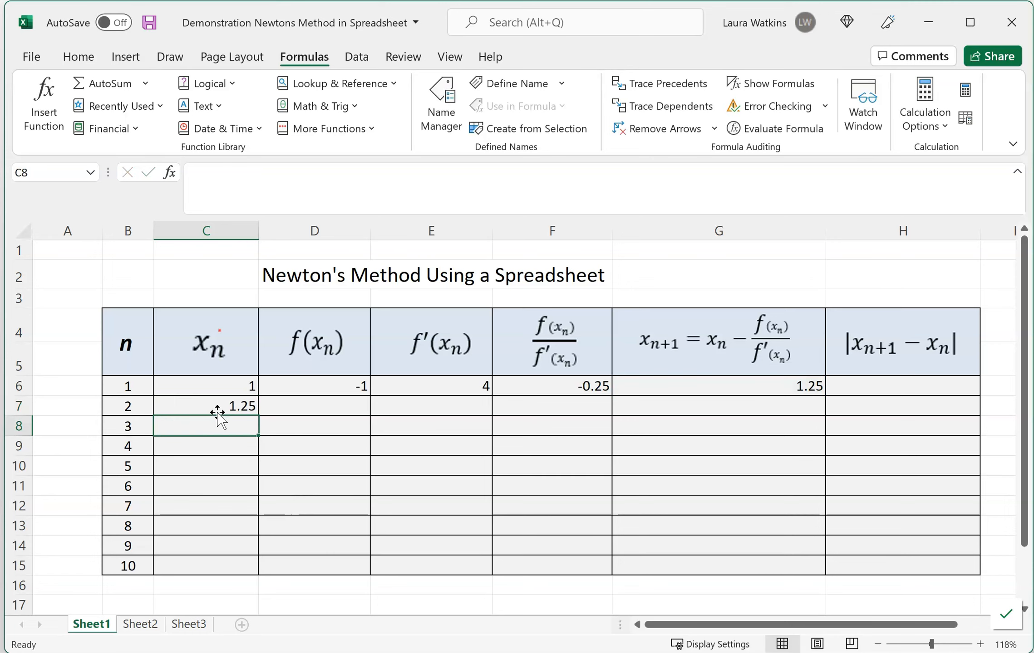
# Enter the formula =ABS(G6-C6) in cell H6 to compute the absolute difference |xₙ₊₁ − xₙ|.
pyautogui.click(918, 386)
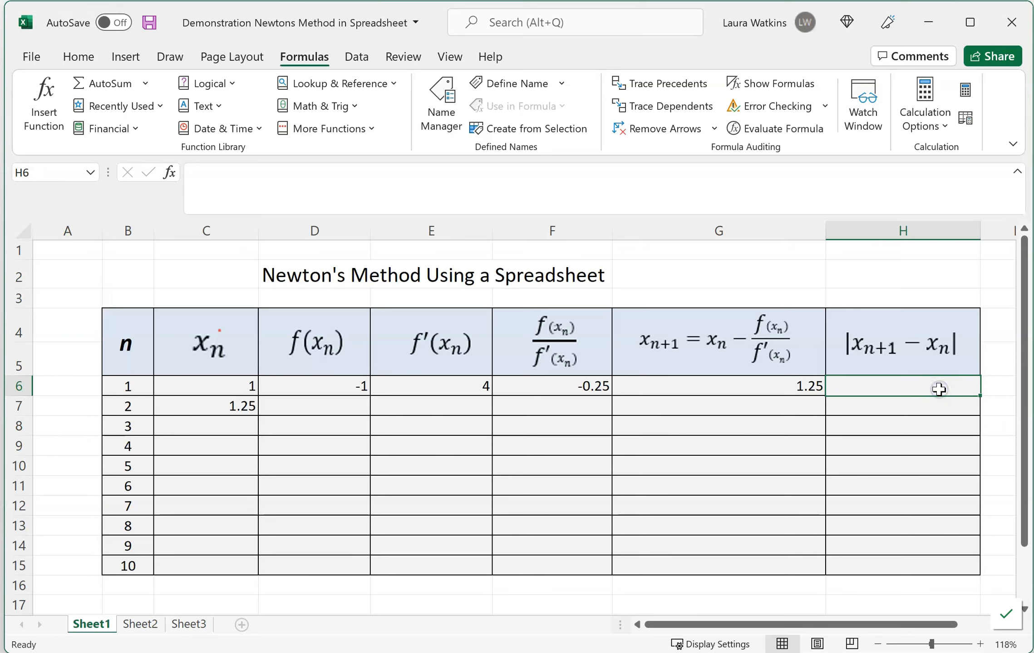
pyautogui.write('=')
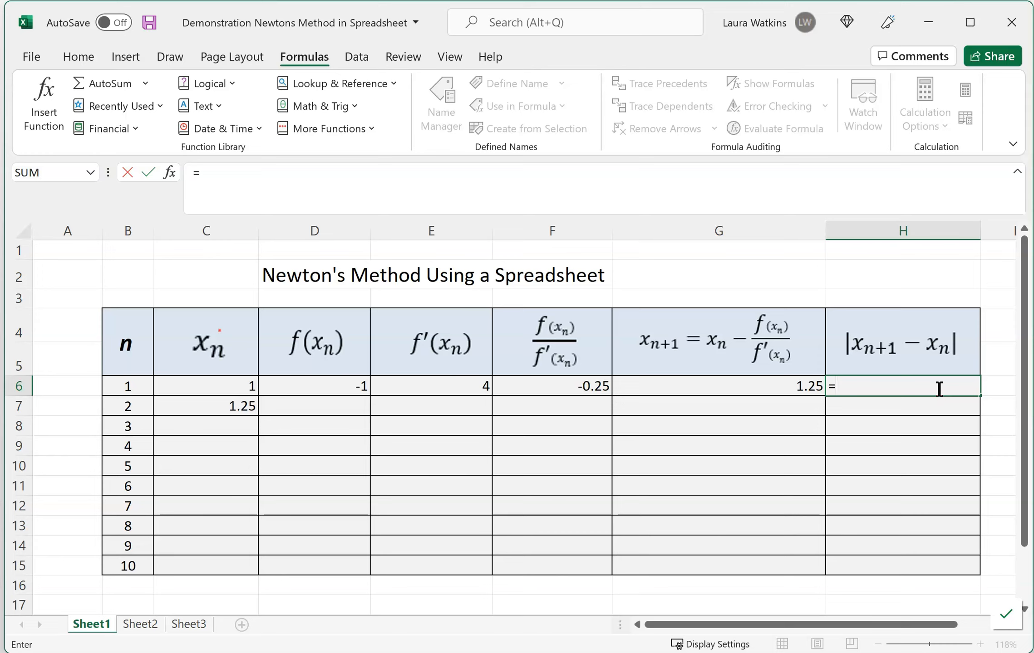
pyautogui.write('ABS')
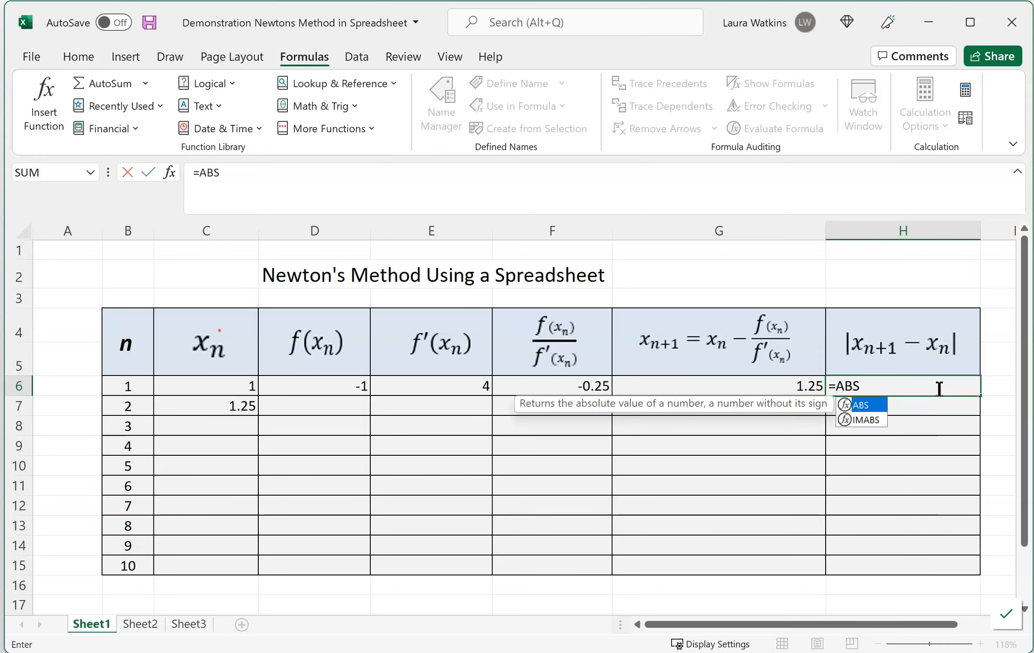
pyautogui.write('(')
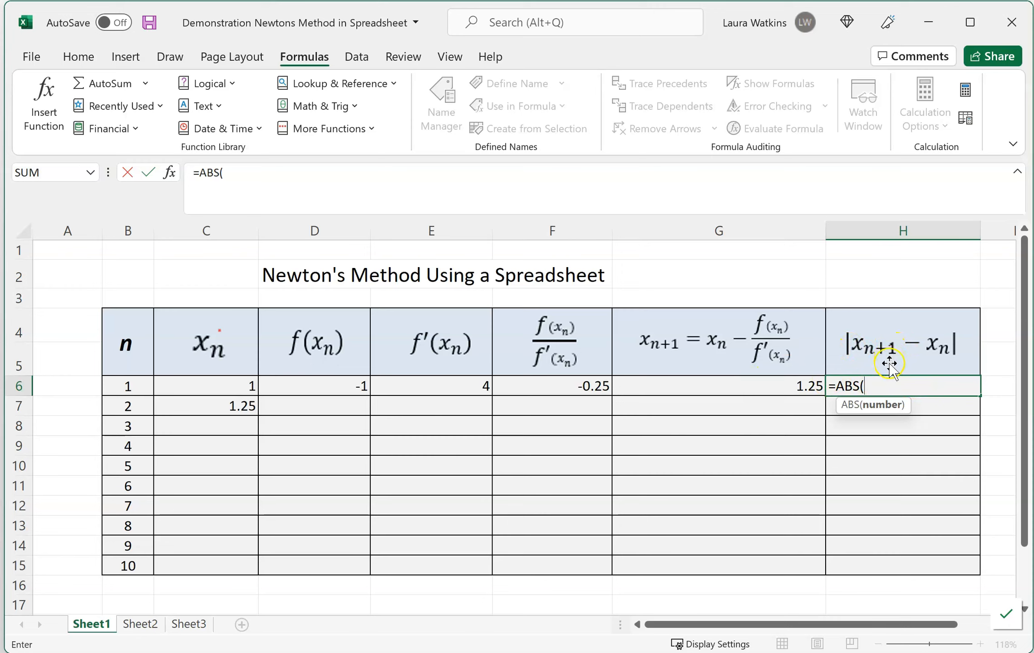
pyautogui.write('g')
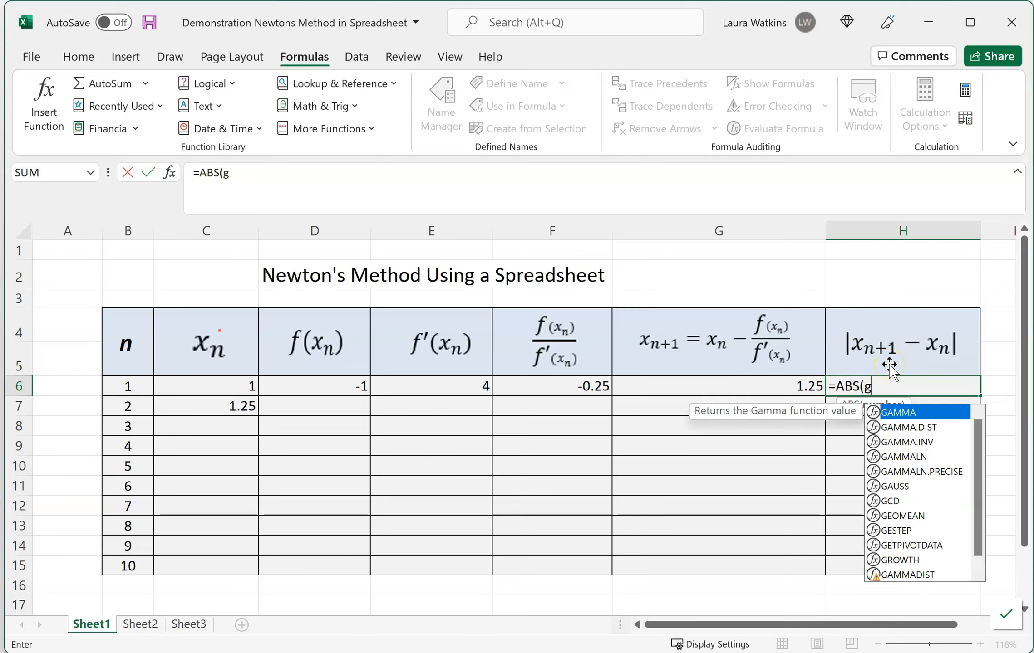
pyautogui.write('6')
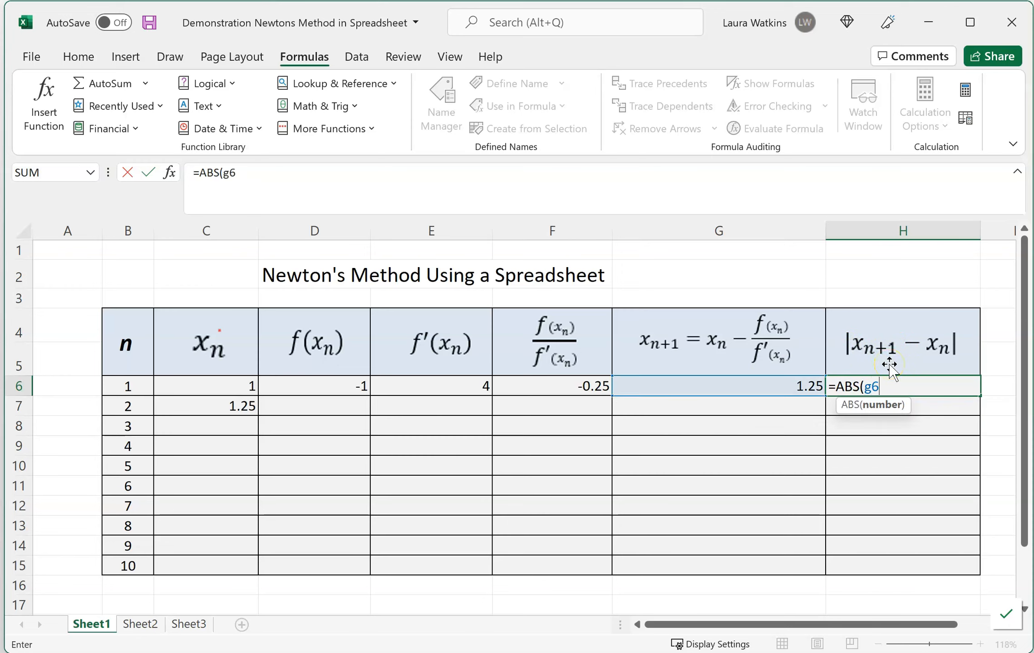
pyautogui.write('-')
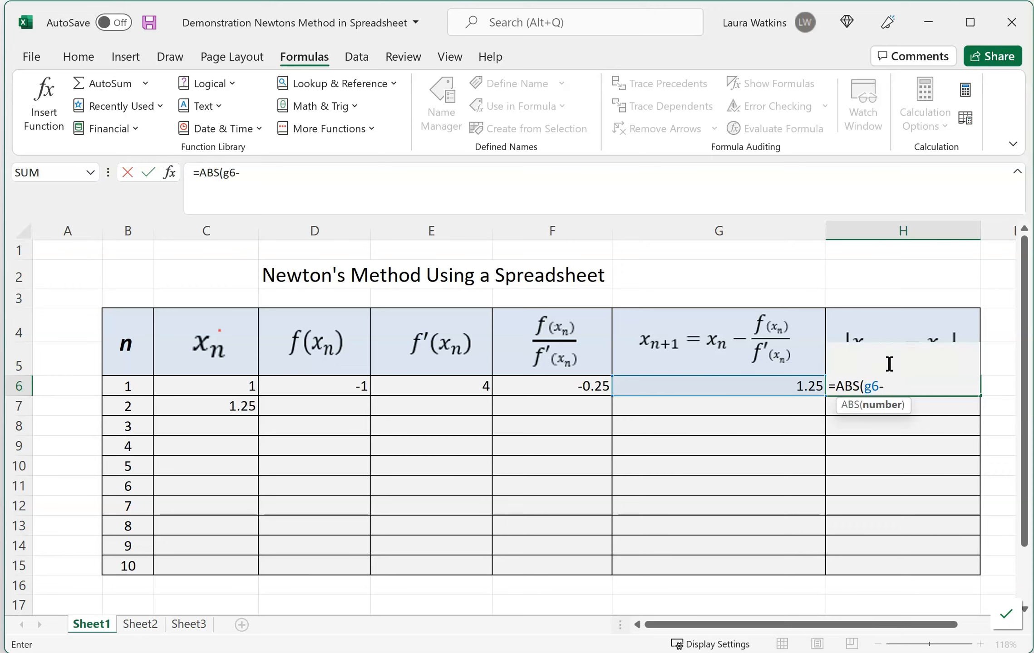
pyautogui.write('c6')
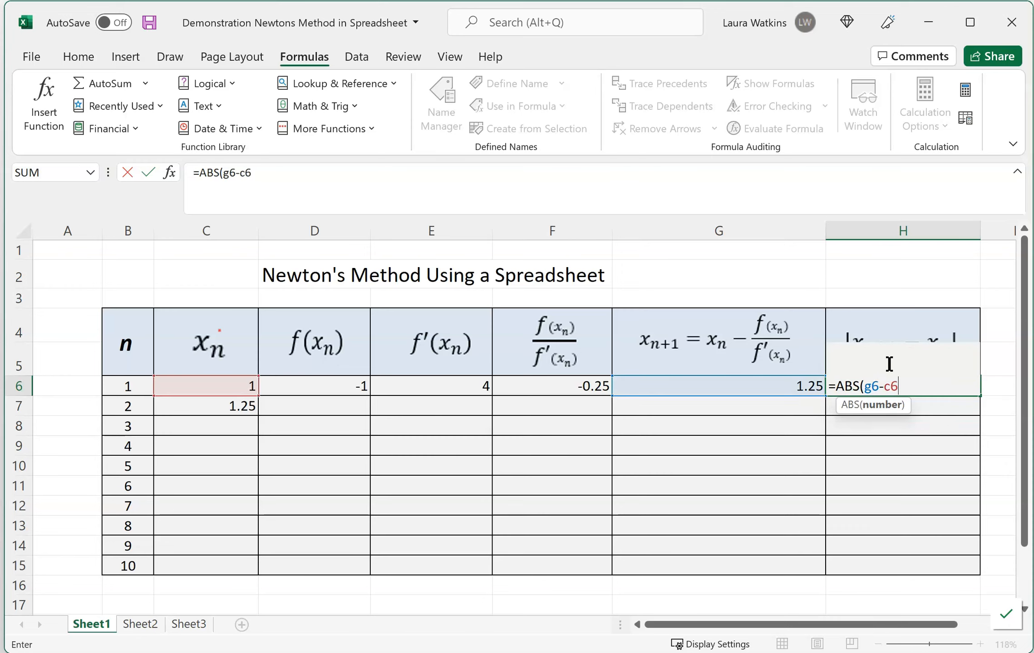
pyautogui.write(')')
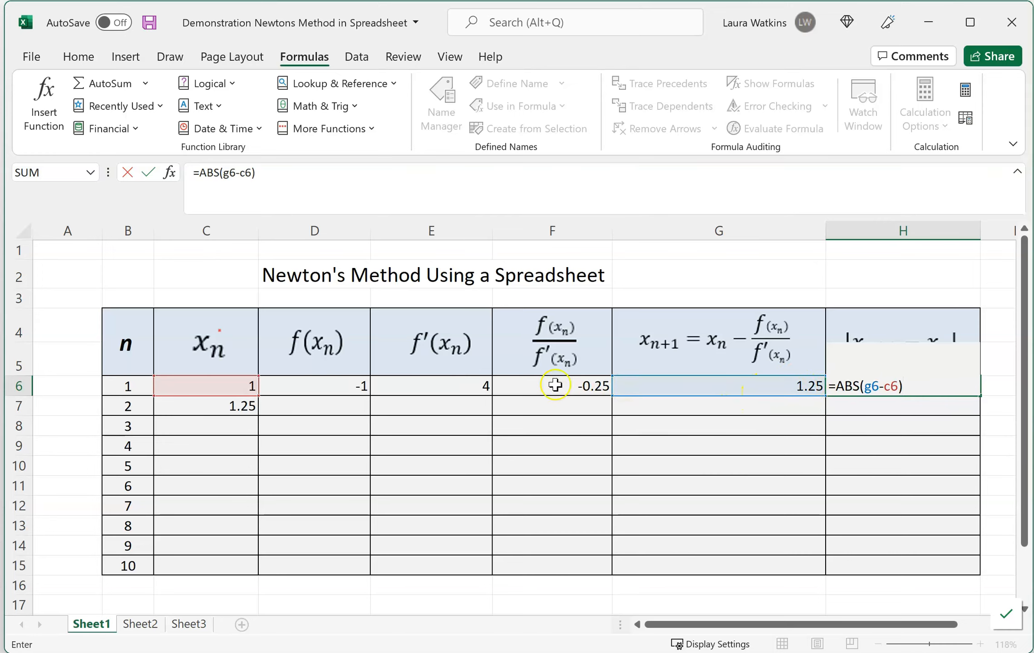
pyautogui.press('Return')
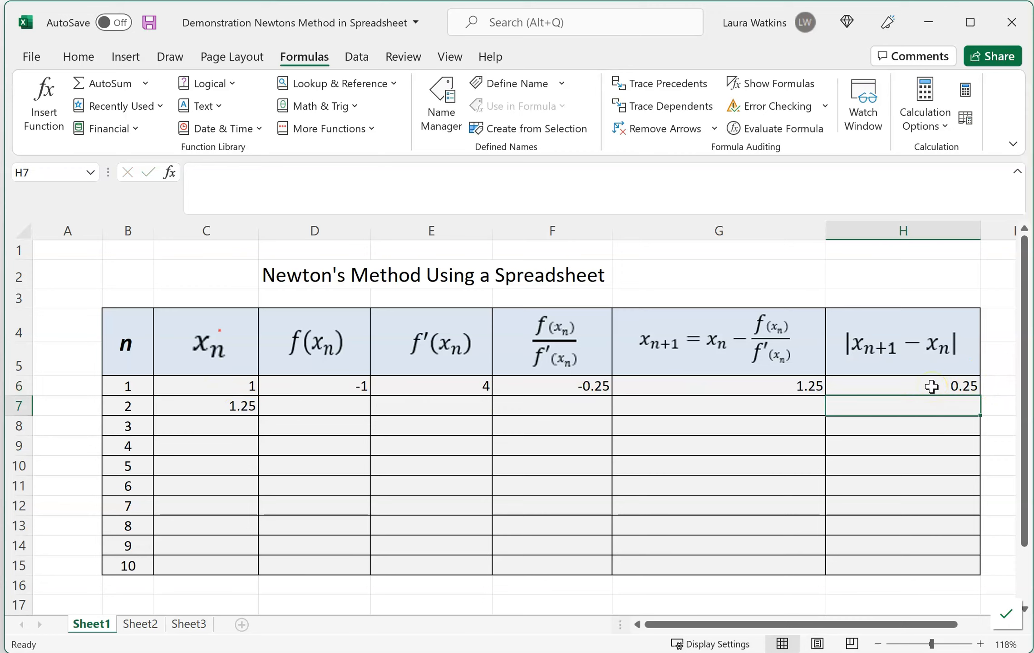
# Copy the formulas in D6:H6 and paste them as formulas only into row 7, starting at cell D7.
pyautogui.click(190, 406)
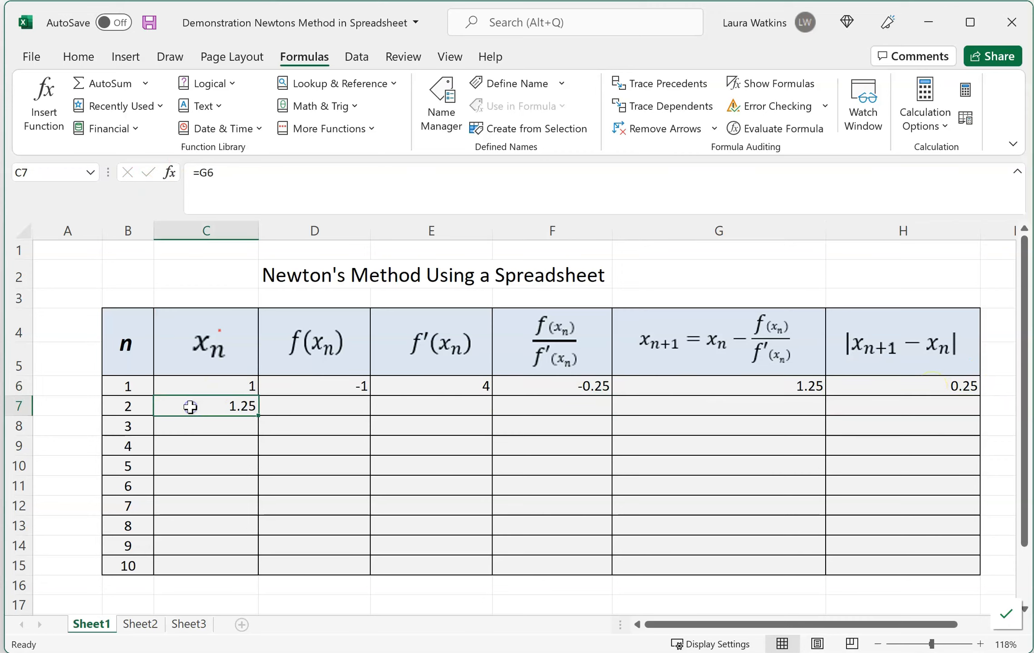
pyautogui.click(711, 382)
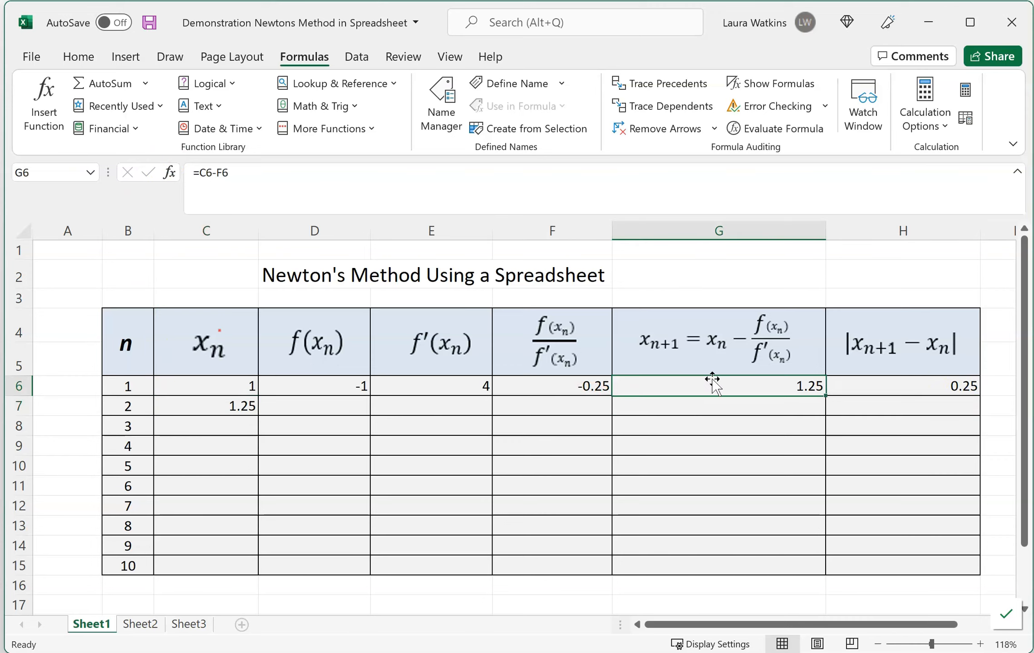
pyautogui.click(335, 385)
pyautogui.moveTo(336, 386); pyautogui.dragTo(876, 394)
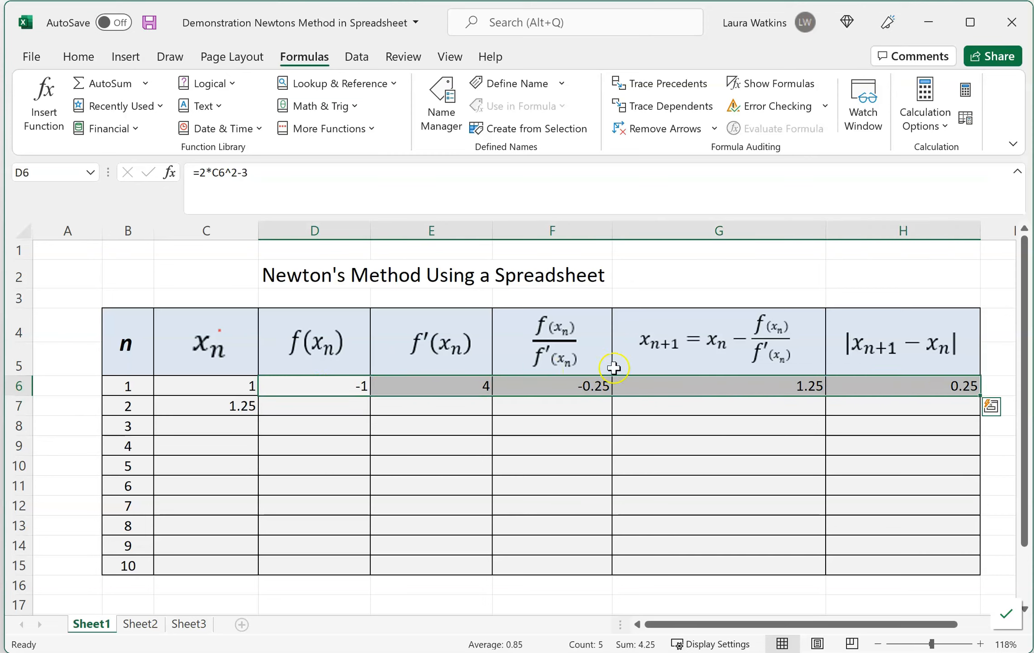
pyautogui.click(87, 58)
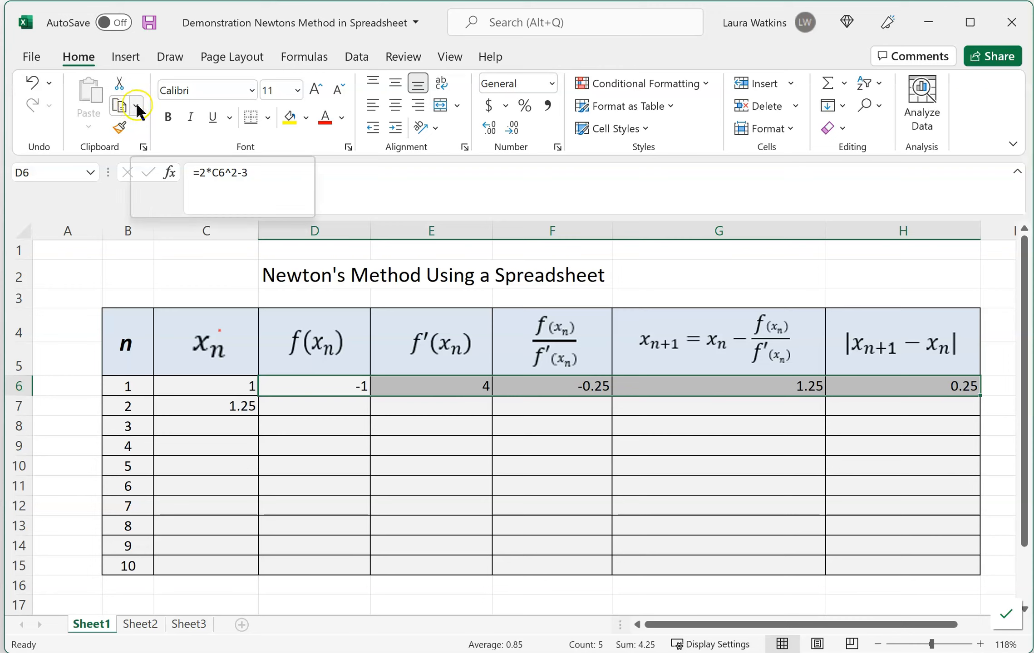
pyautogui.click(120, 106)
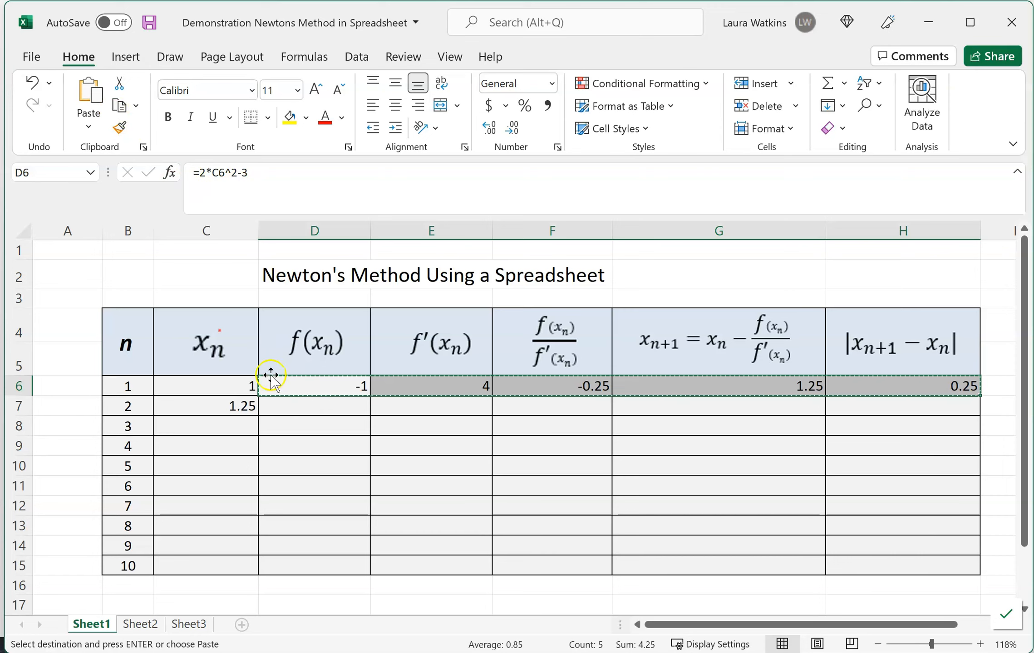
pyautogui.click(301, 408)
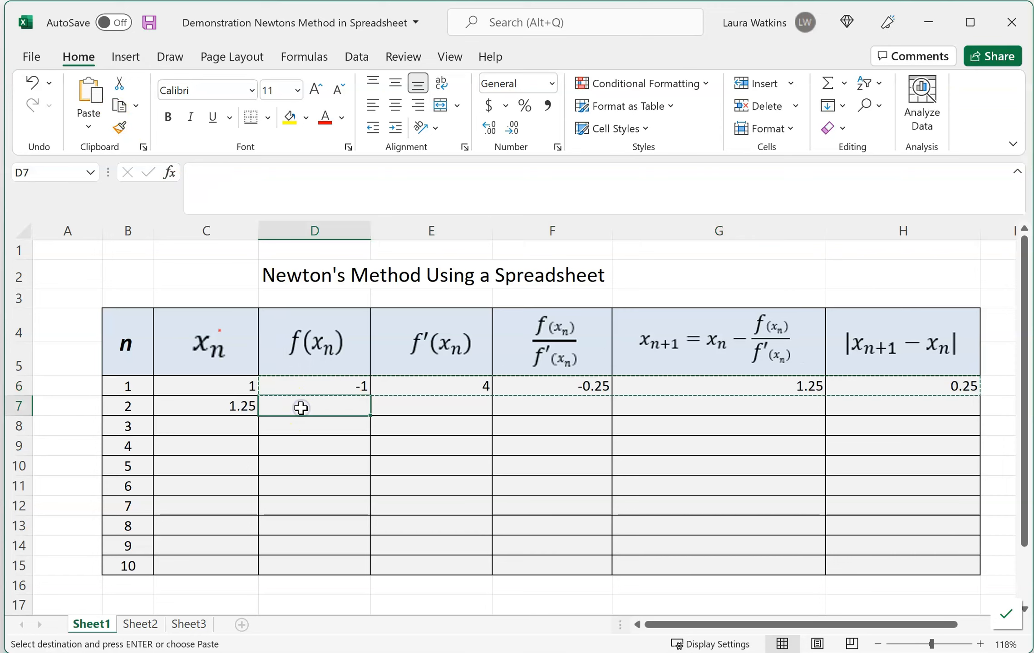
pyautogui.rightClick(300, 406)
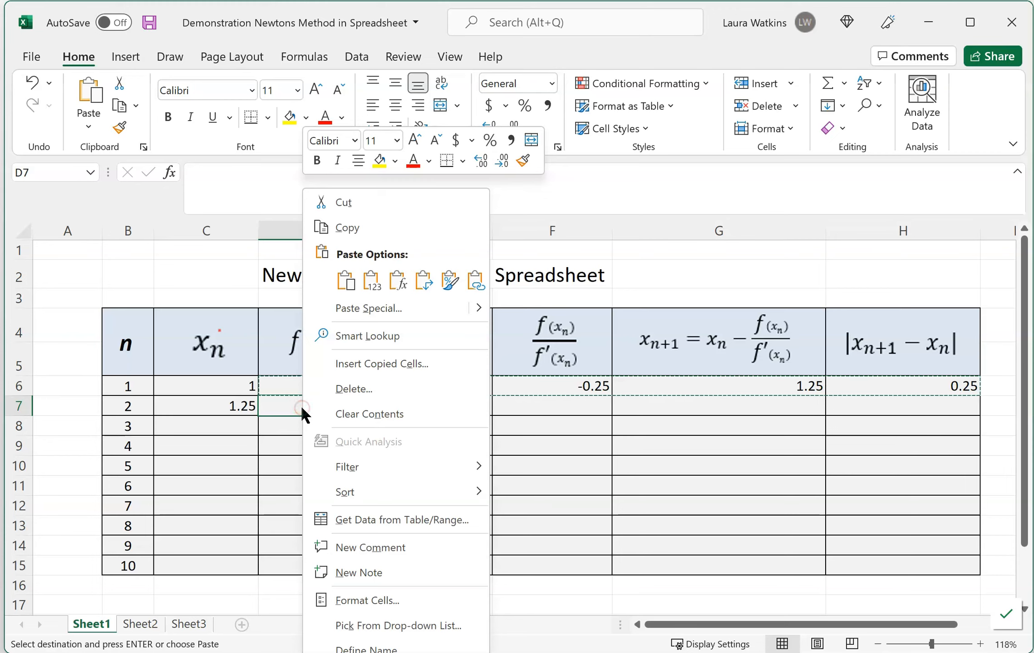
pyautogui.click(398, 280)
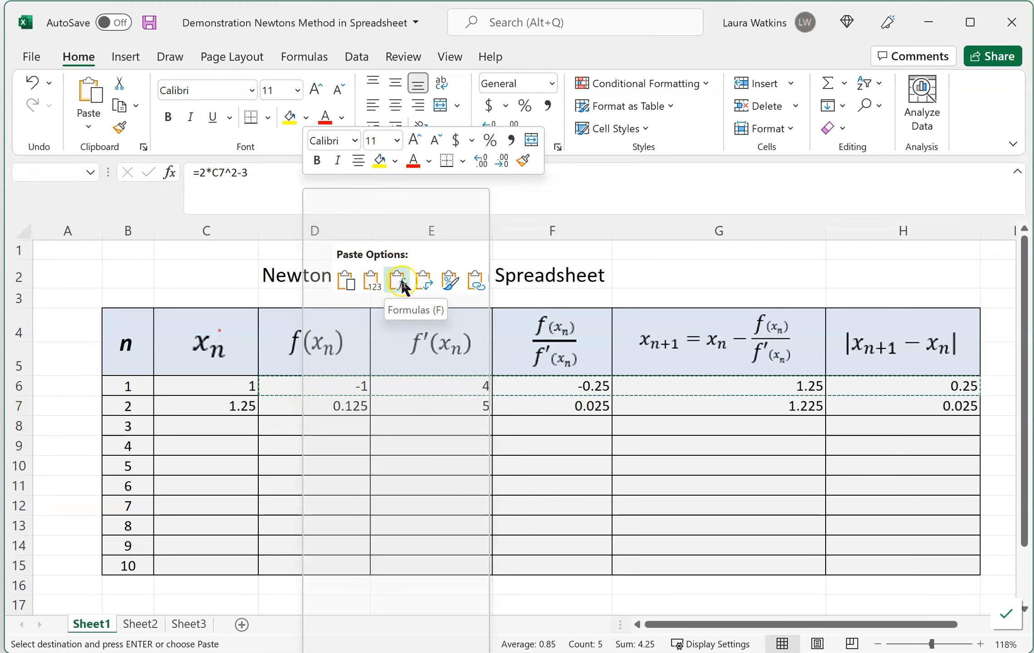
pyautogui.click(587, 489)
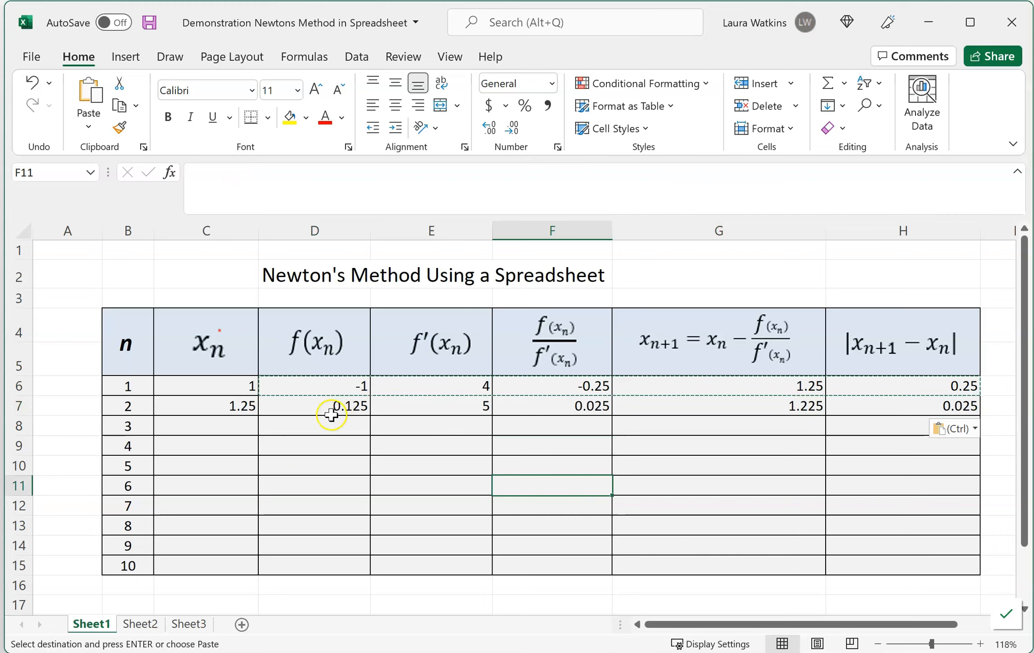
pyautogui.press('Escape')
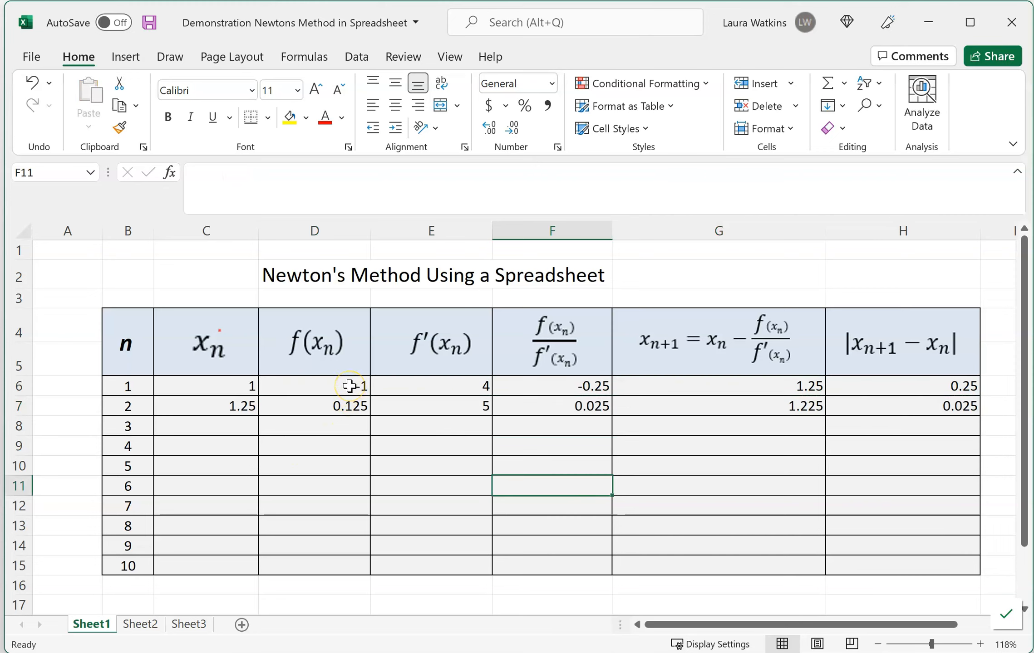
# Compare the formulas in D6 and D7, showing all sheet formulas briefly and returning to the values view.
pyautogui.click(350, 387)
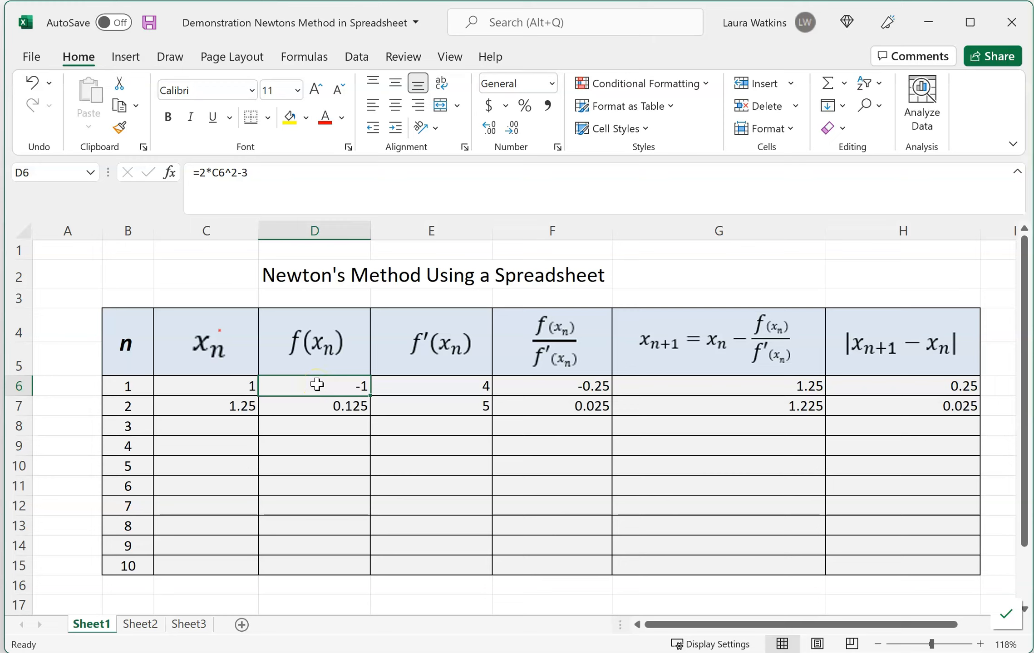
pyautogui.click(314, 405)
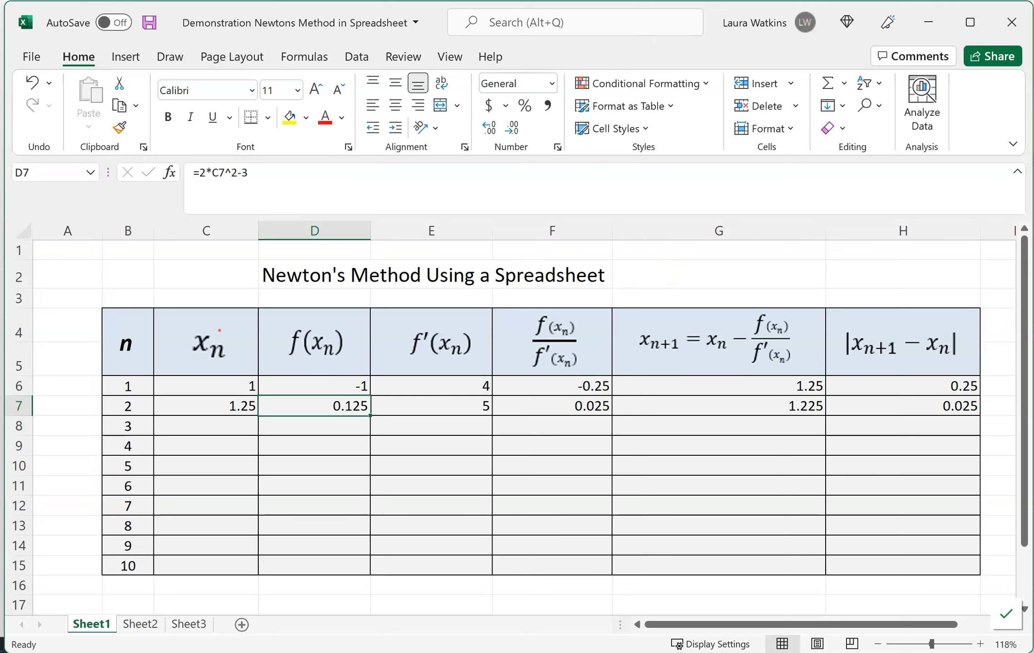
pyautogui.click(313, 56)
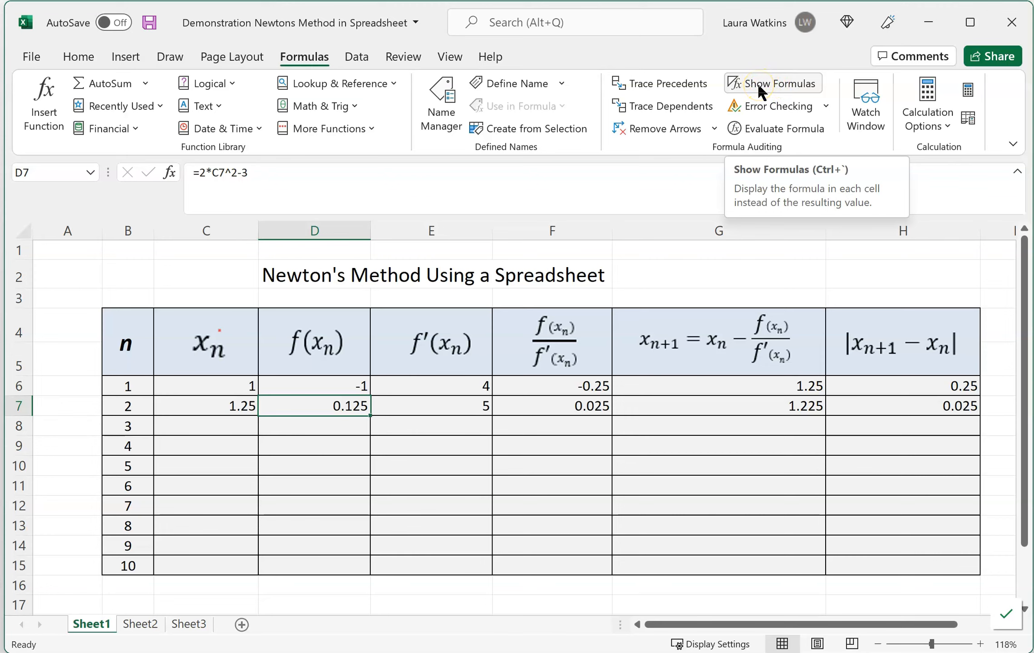
pyautogui.click(759, 87)
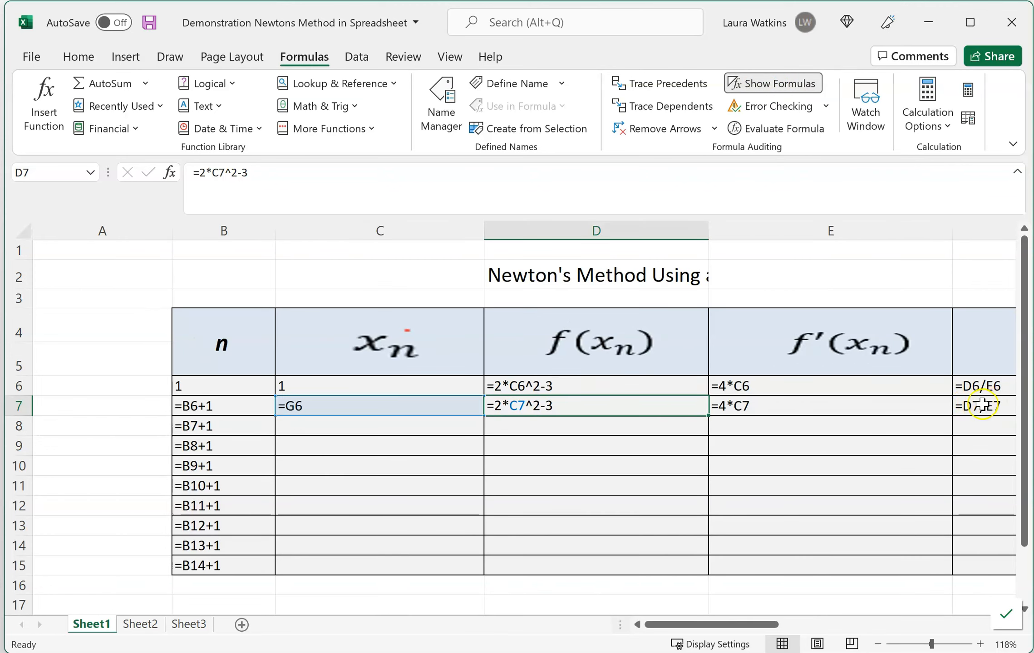
pyautogui.click(783, 86)
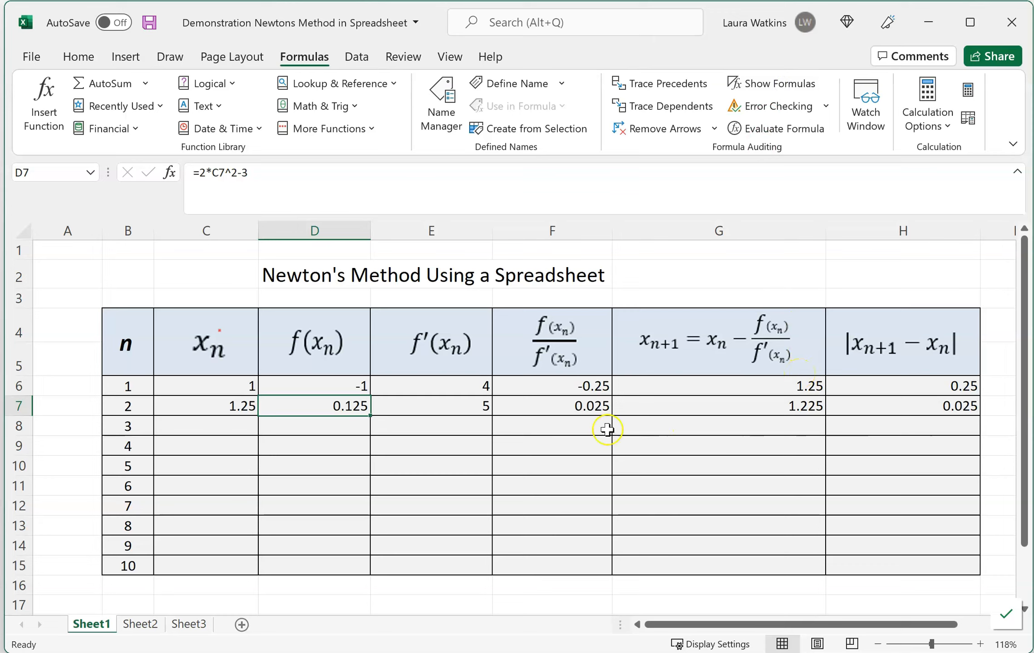
pyautogui.moveTo(231, 409); pyautogui.dragTo(821, 429)
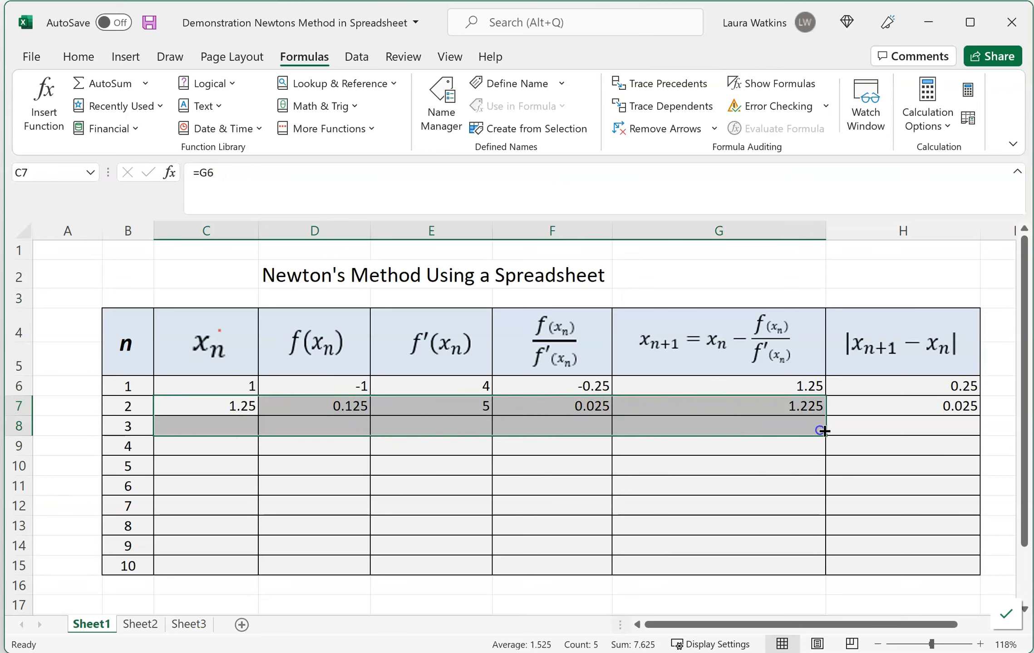
pyautogui.click(947, 413)
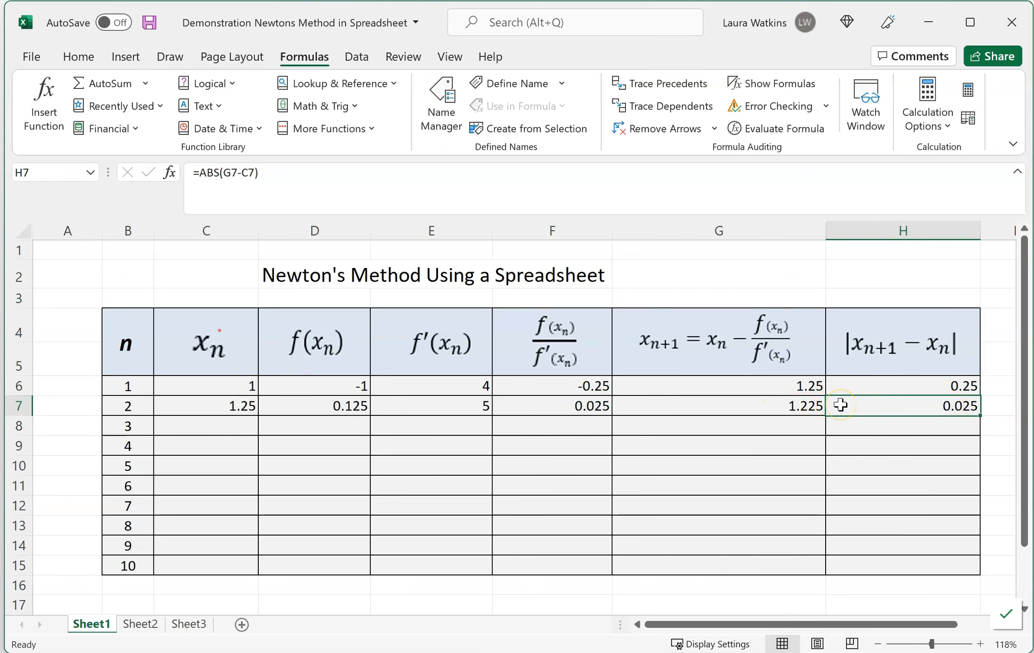
pyautogui.click(224, 406)
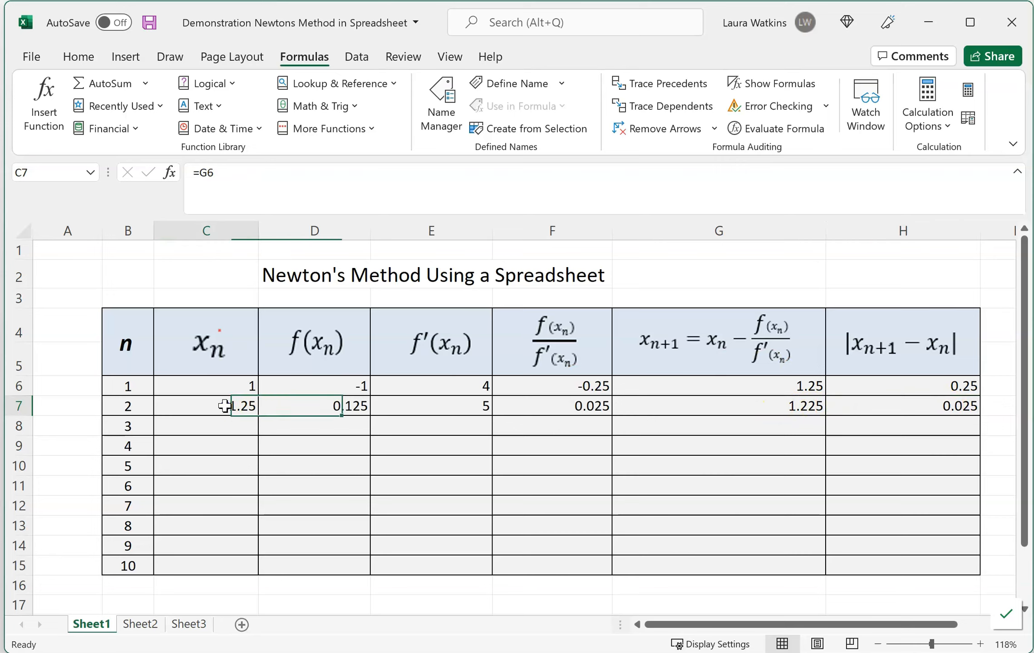
pyautogui.click(790, 407)
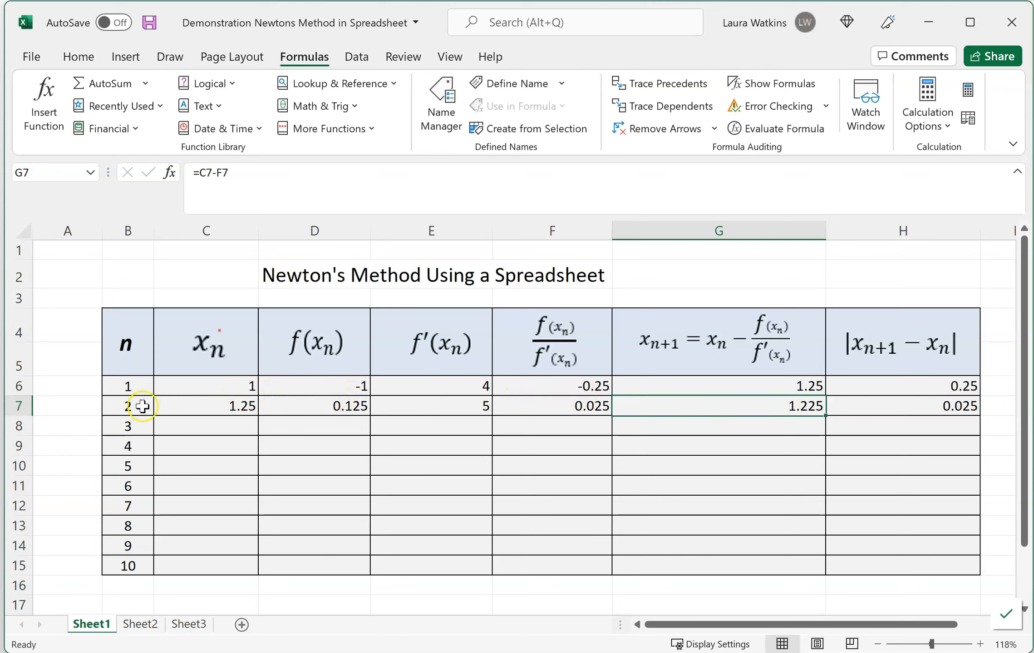
# Copy the formulas in C7:H7 and paste them as formulas only into row 8, starting at cell C8.
pyautogui.moveTo(161, 411); pyautogui.dragTo(868, 411)
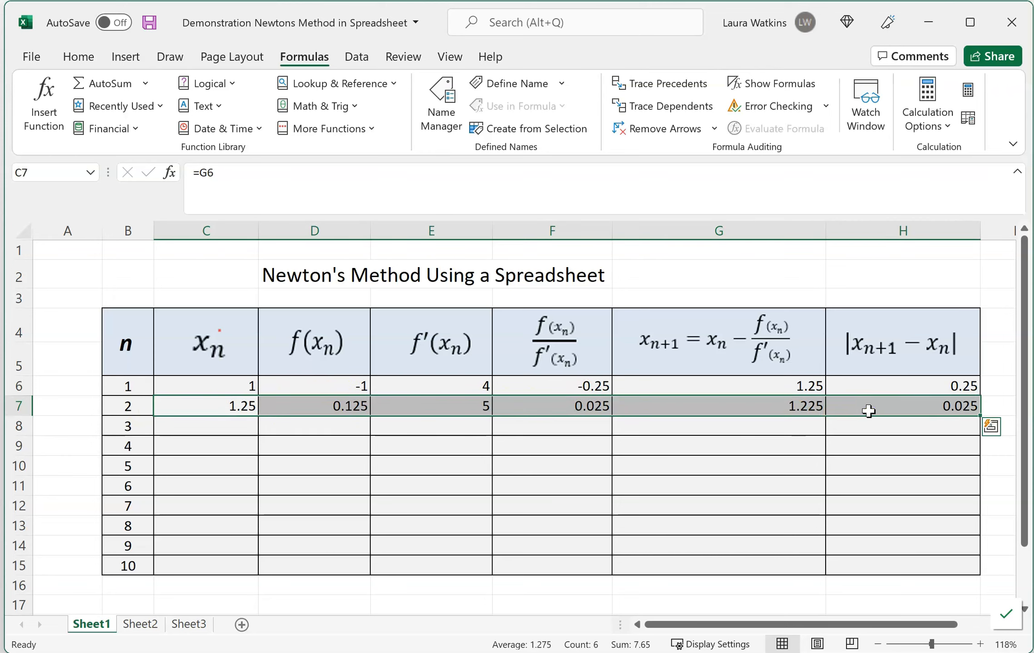
pyautogui.click(78, 56)
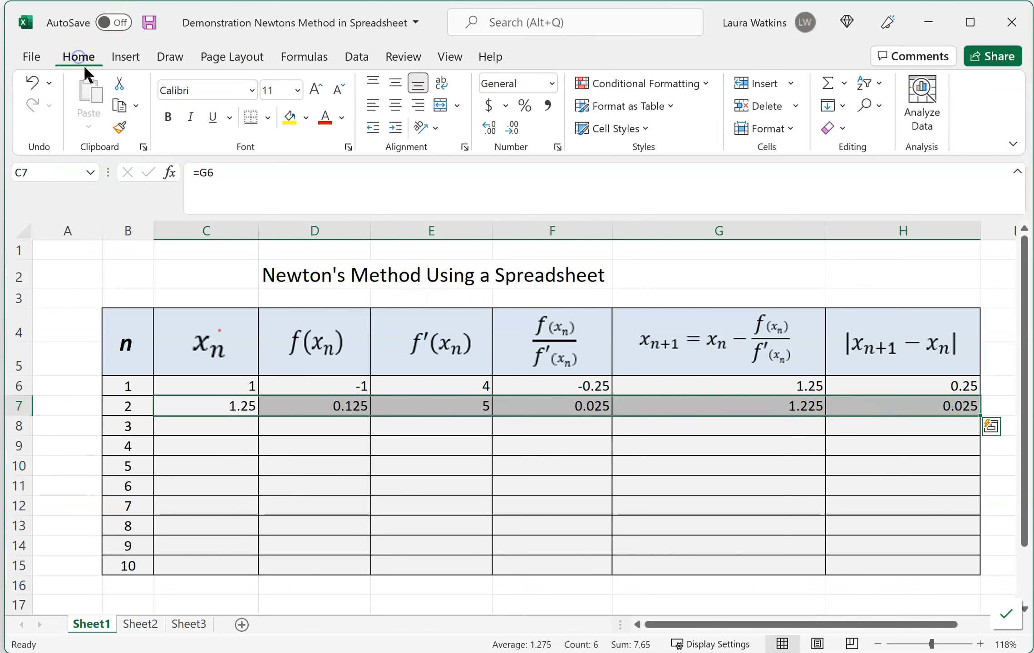
pyautogui.click(128, 105)
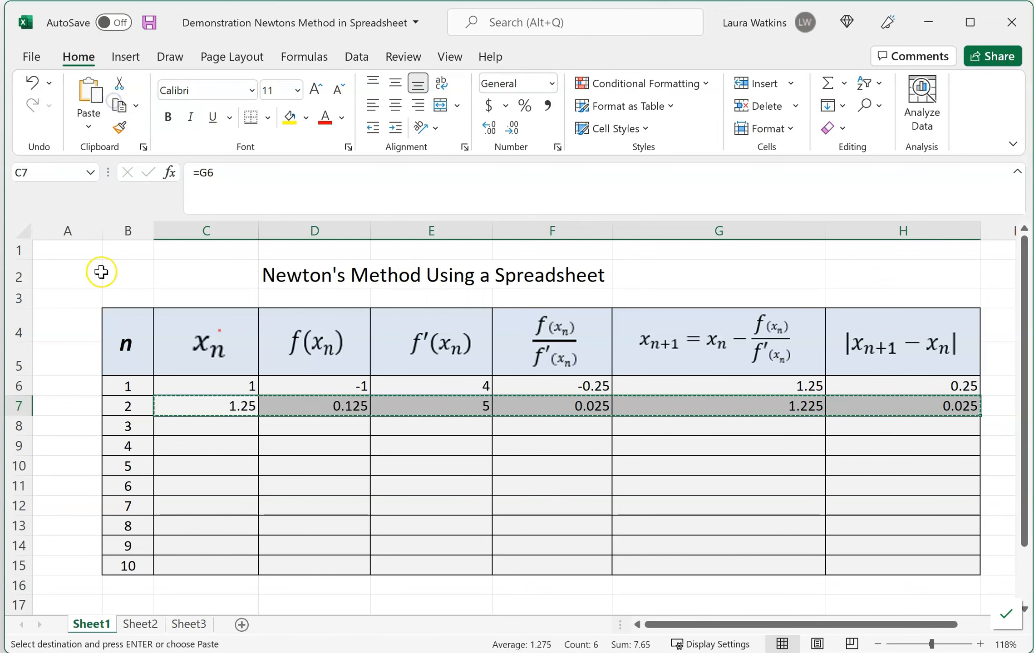
pyautogui.click(200, 428)
pyautogui.click(89, 127)
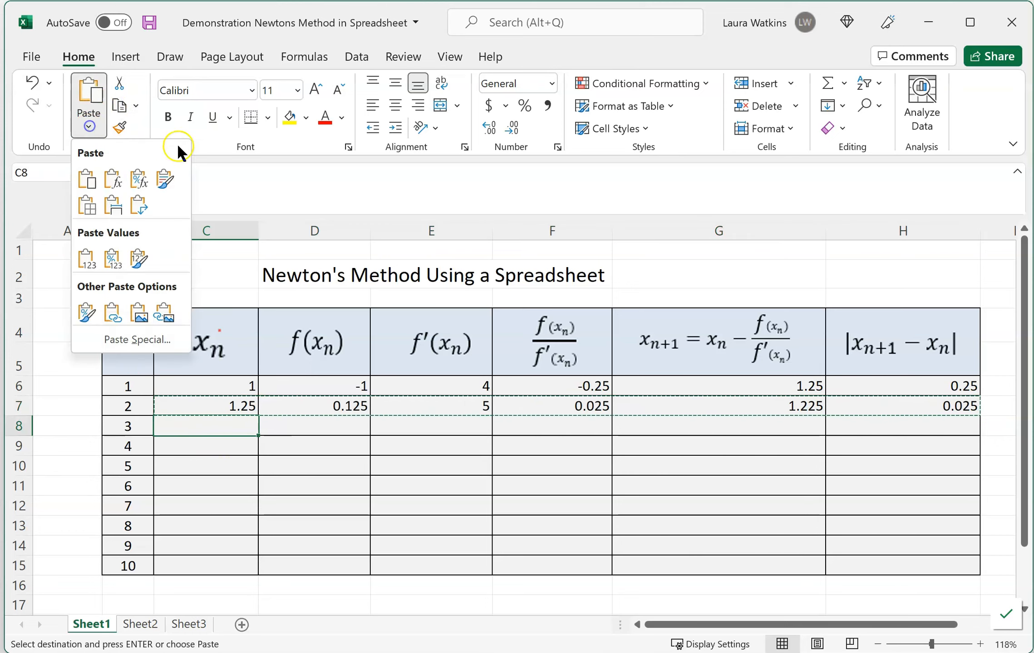
pyautogui.click(116, 182)
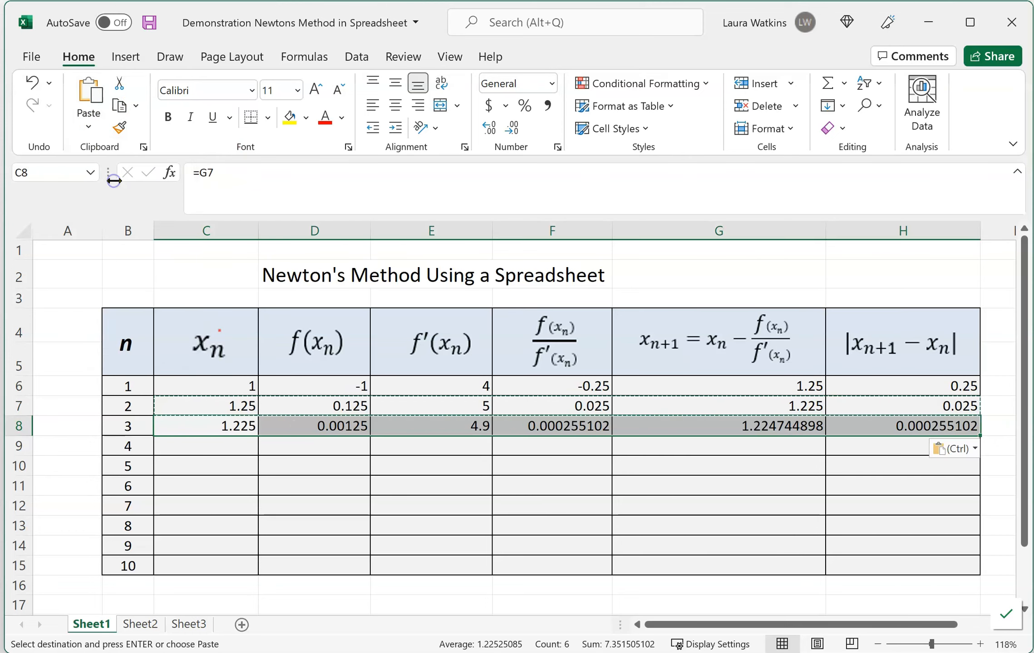
pyautogui.click(599, 528)
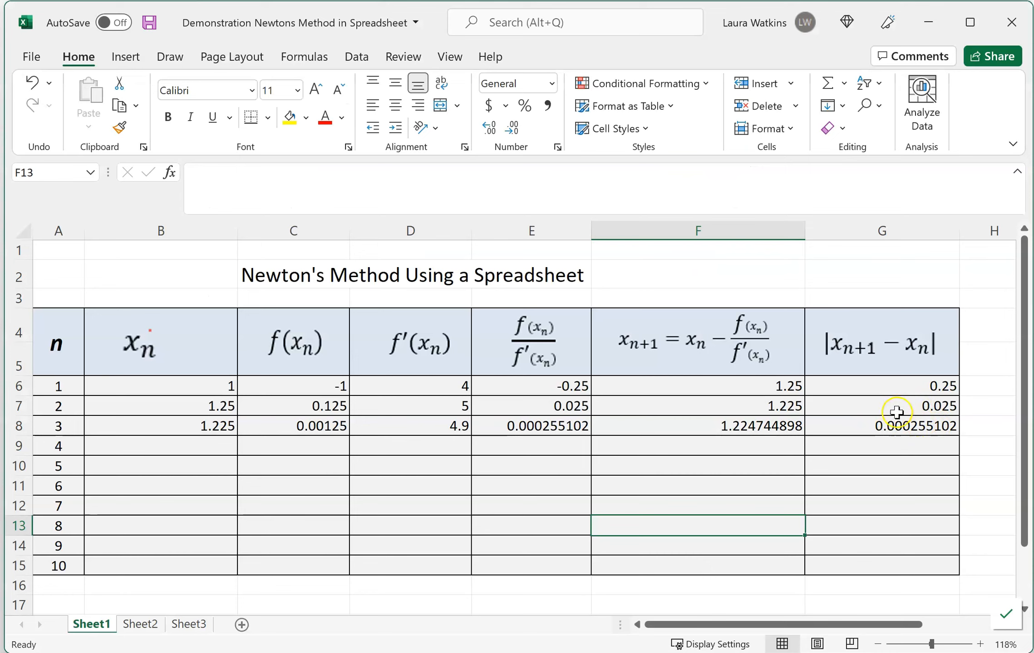
# Copy the formulas in B8:G8 and paste them as formulas only into row 9, starting at cell B9.
pyautogui.moveTo(173, 427); pyautogui.dragTo(896, 427)
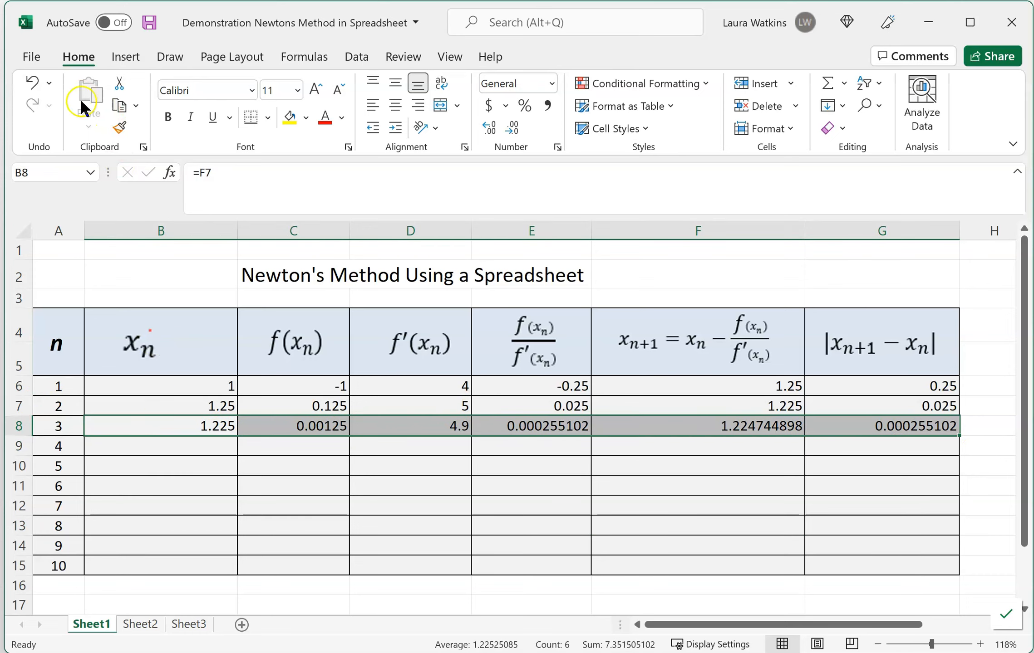
pyautogui.click(139, 409)
pyautogui.moveTo(140, 430); pyautogui.dragTo(843, 428)
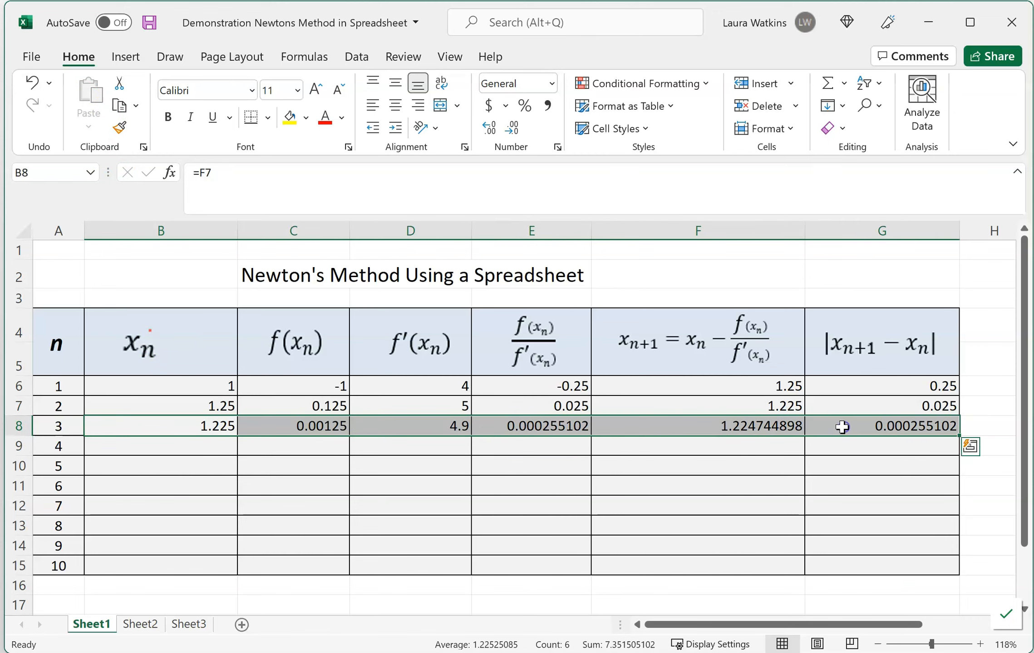
pyautogui.click(123, 106)
pyautogui.click(112, 455)
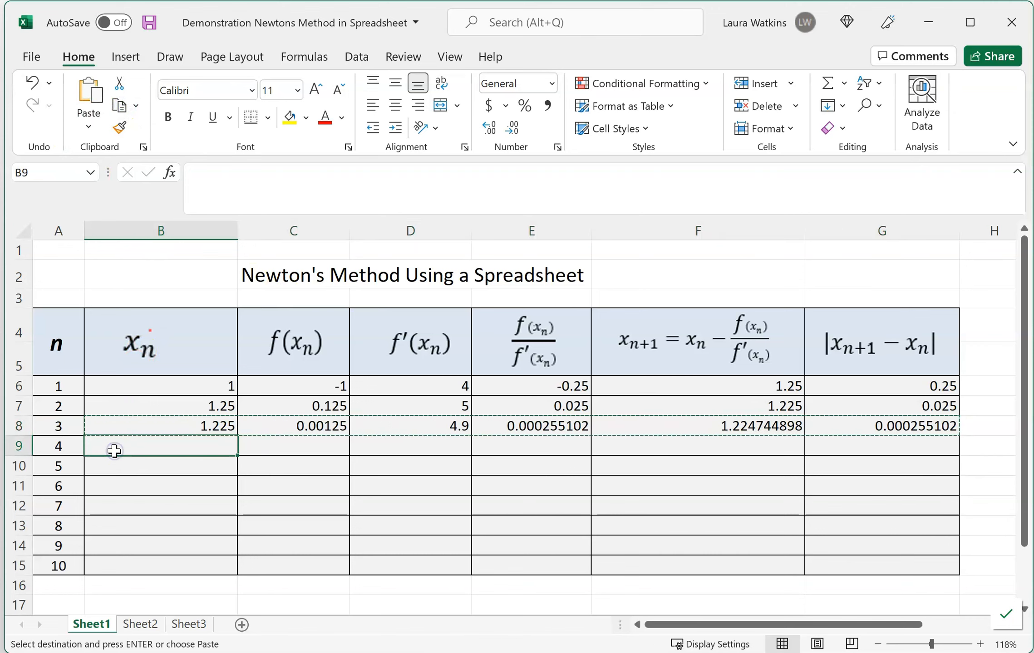
pyautogui.click(89, 119)
pyautogui.click(109, 183)
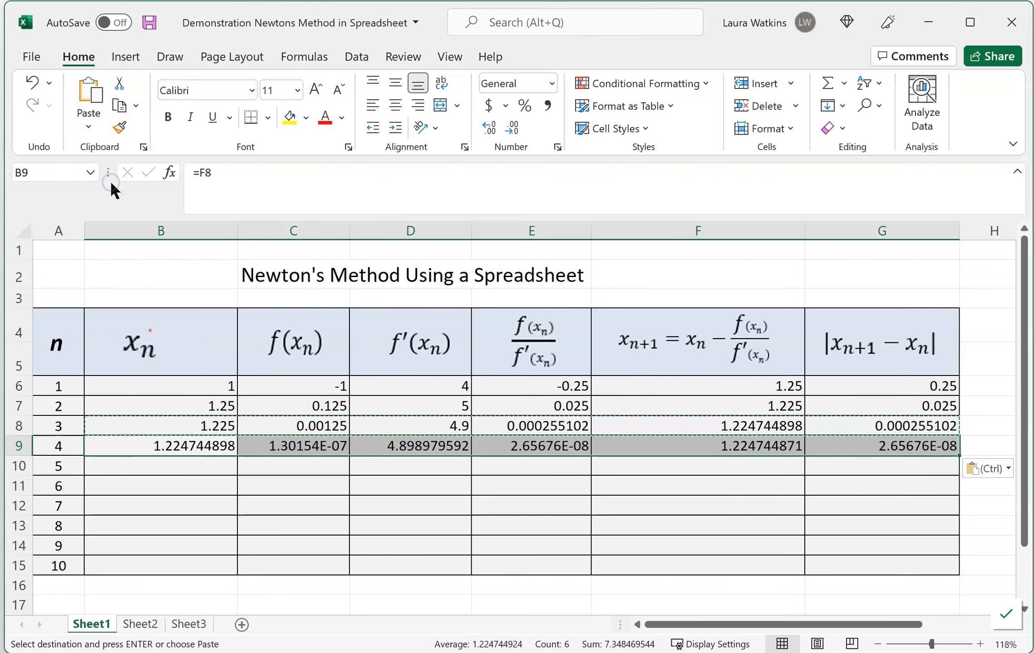
pyautogui.click(683, 486)
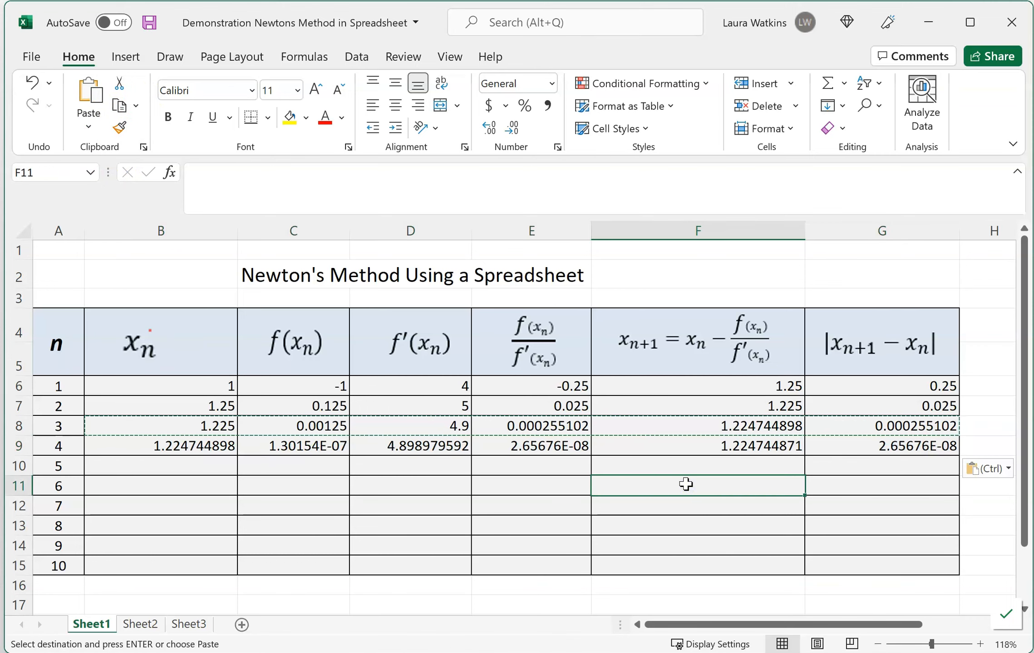
pyautogui.press('Escape')
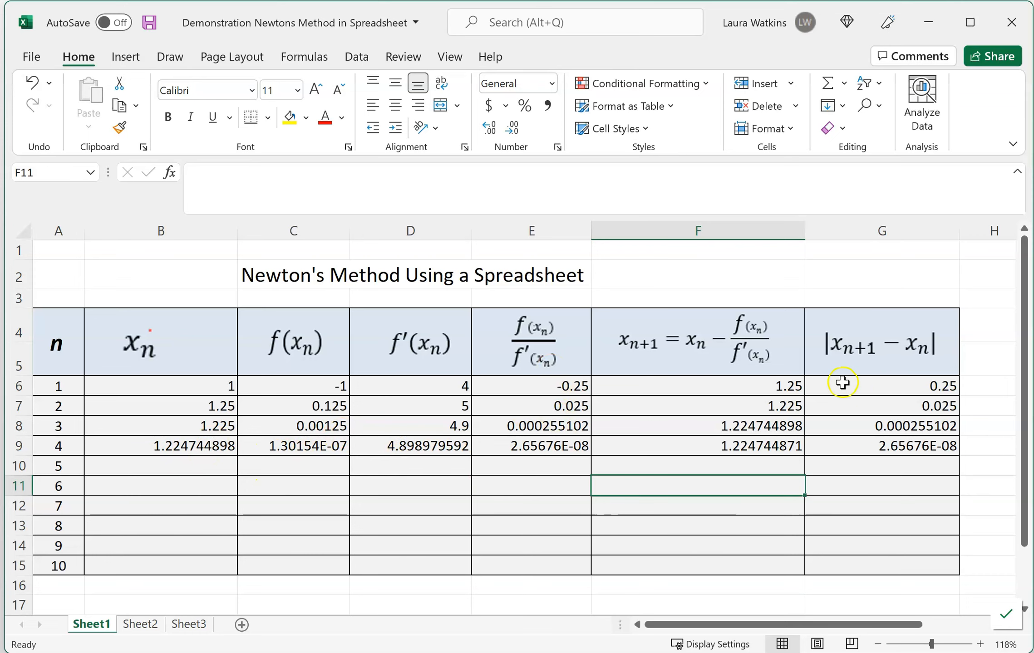
# Highlight the fourth iteration's xₙ₊₁ in F9 and xₙ in B9 with a yellow fill.
pyautogui.click(730, 446)
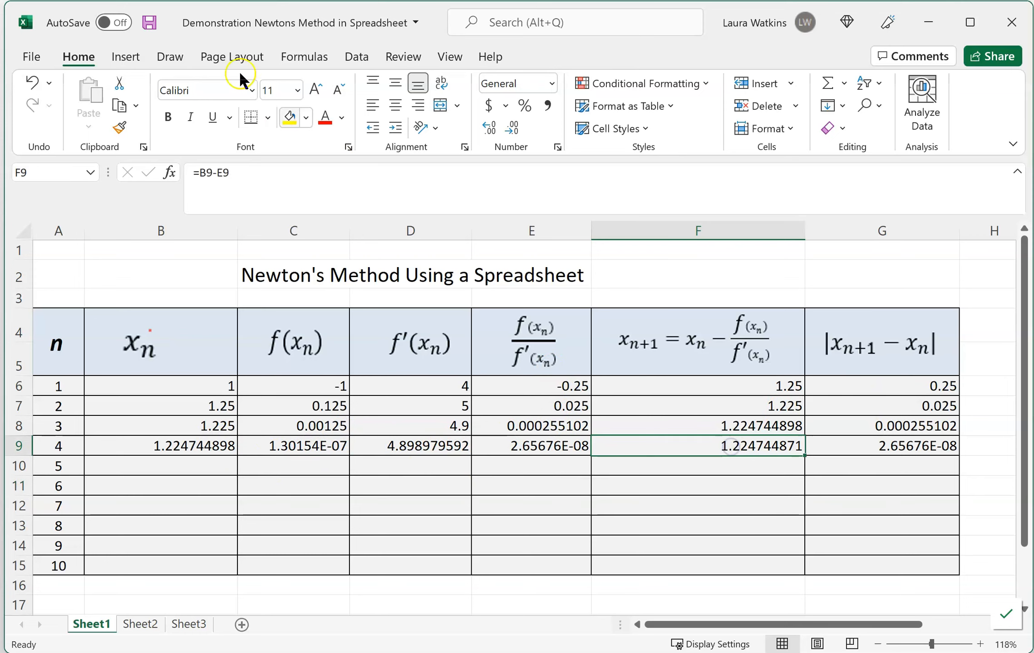
pyautogui.click(290, 117)
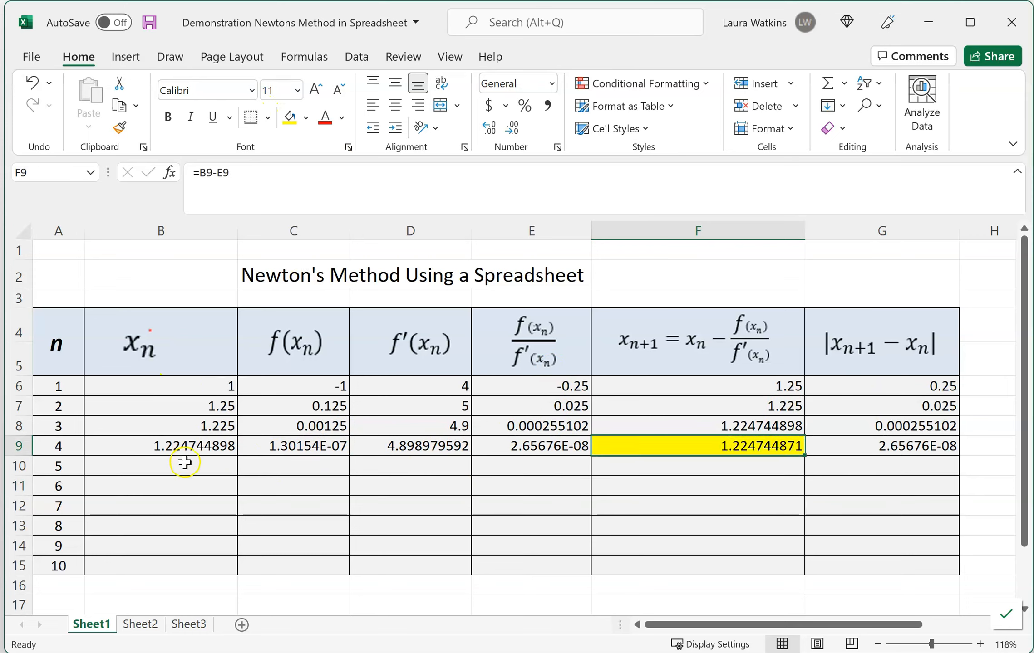
pyautogui.click(181, 446)
pyautogui.click(289, 119)
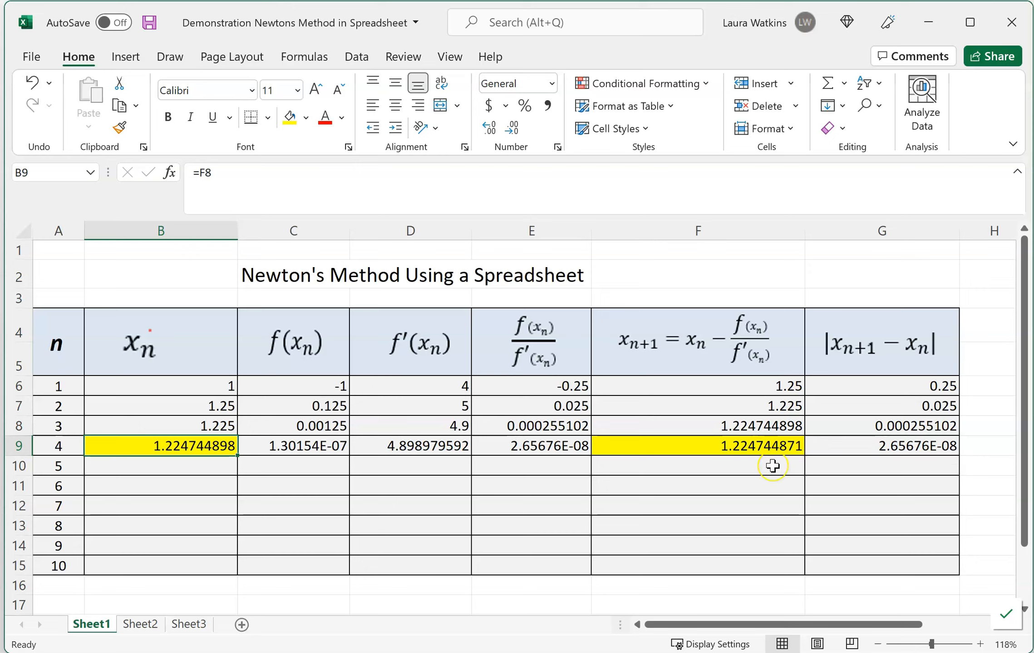
# Compare the xₙ₊₁ result in F9 with the Newton's Method example notes and return to the Excel workbook.
pyautogui.click(733, 449)
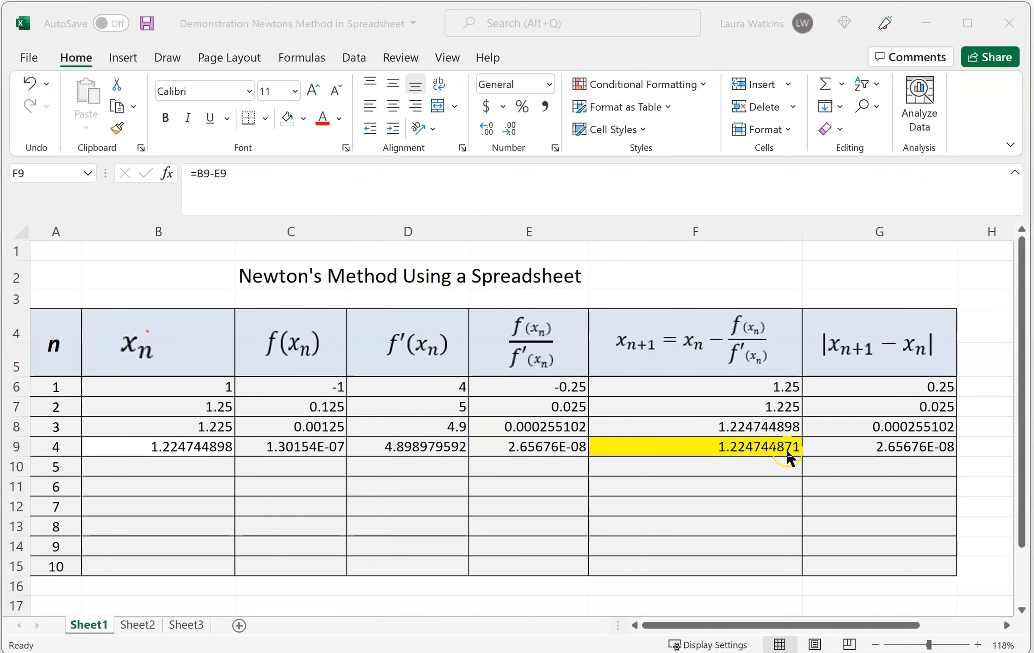
pyautogui.click(755, 449)
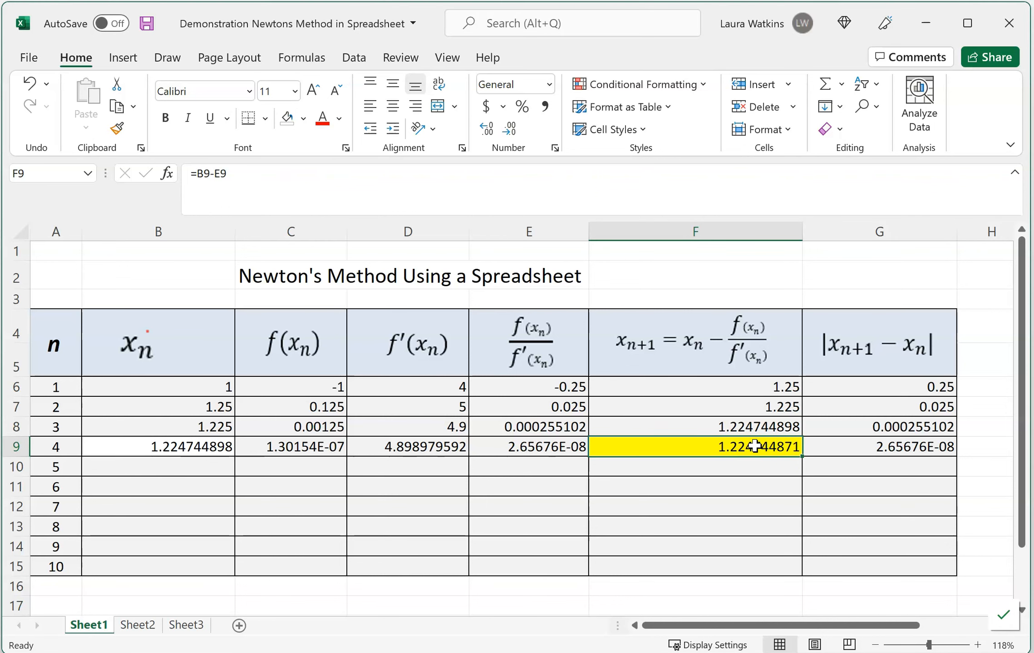
pyautogui.click(923, 21)
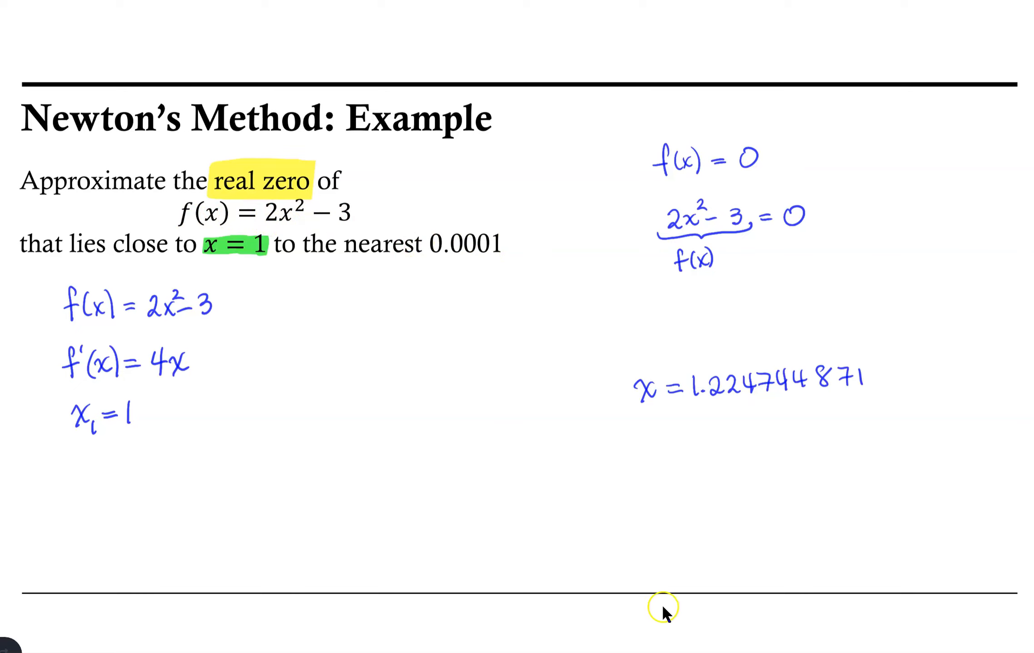
pyautogui.moveTo(638, 652)
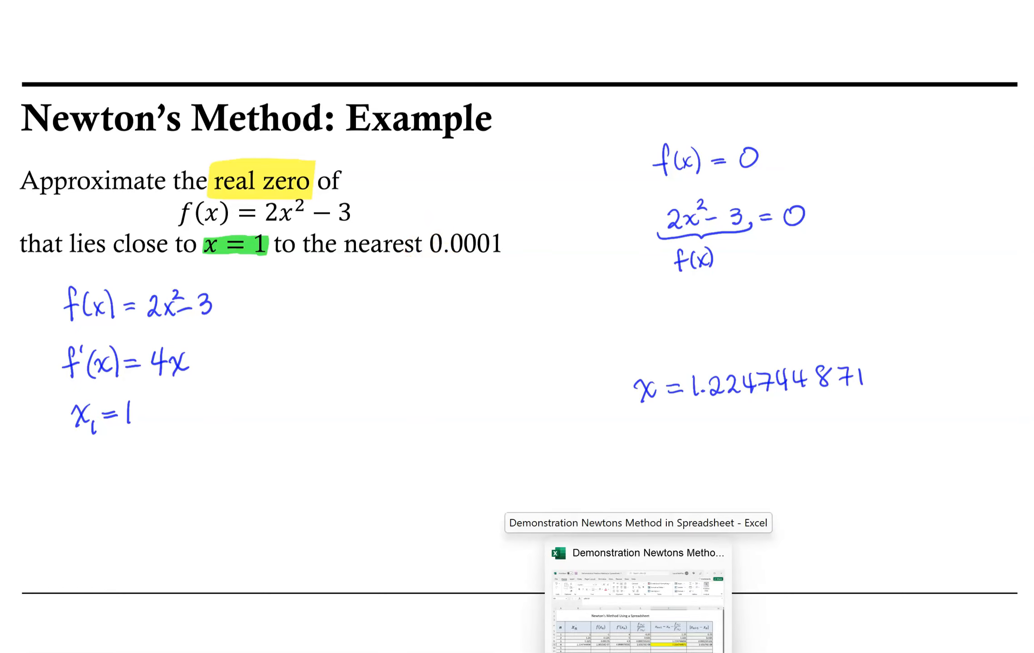
pyautogui.click(638, 652)
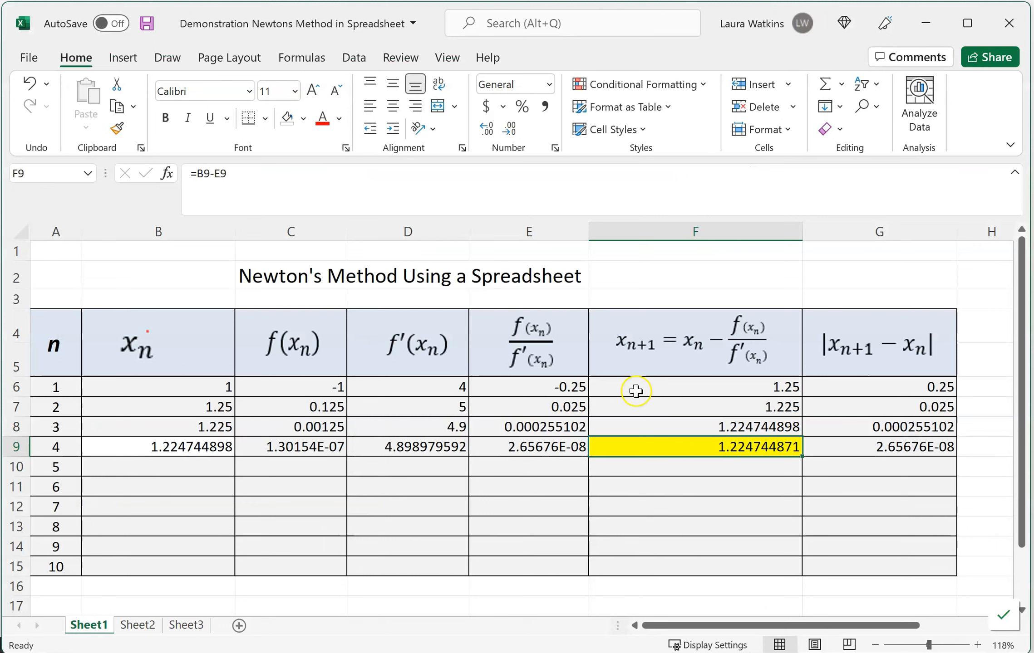